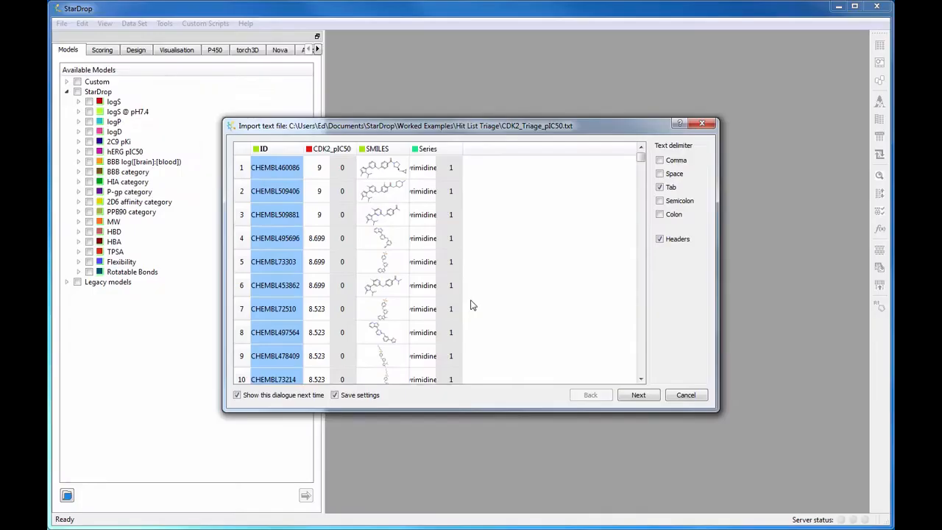
Step: Finish importing the tab-delimited CDK2_Triage_pIC50 text file and calculate all StarDrop models for its compounds
{"action": "left_click", "coordinate": [639, 396]}
{"action": "left_click", "coordinate": [638, 396]}
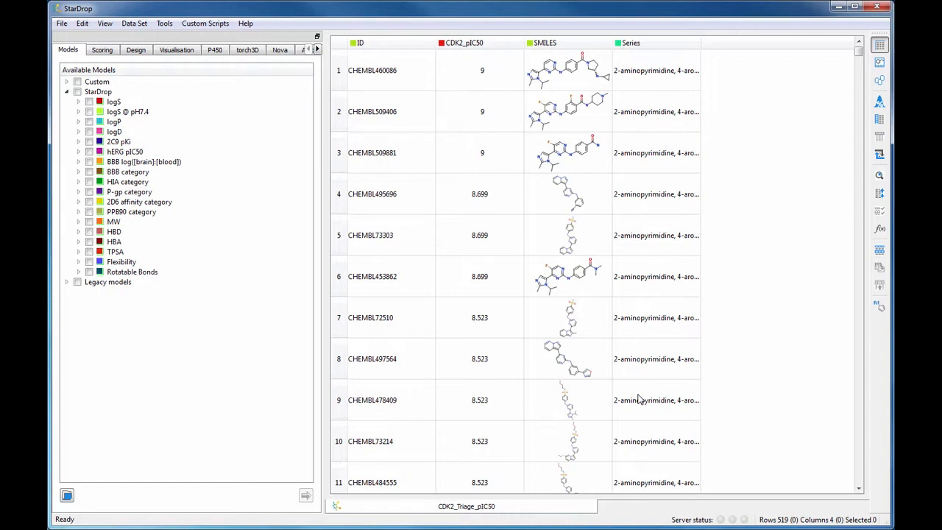
{"action": "left_click", "coordinate": [77, 92]}
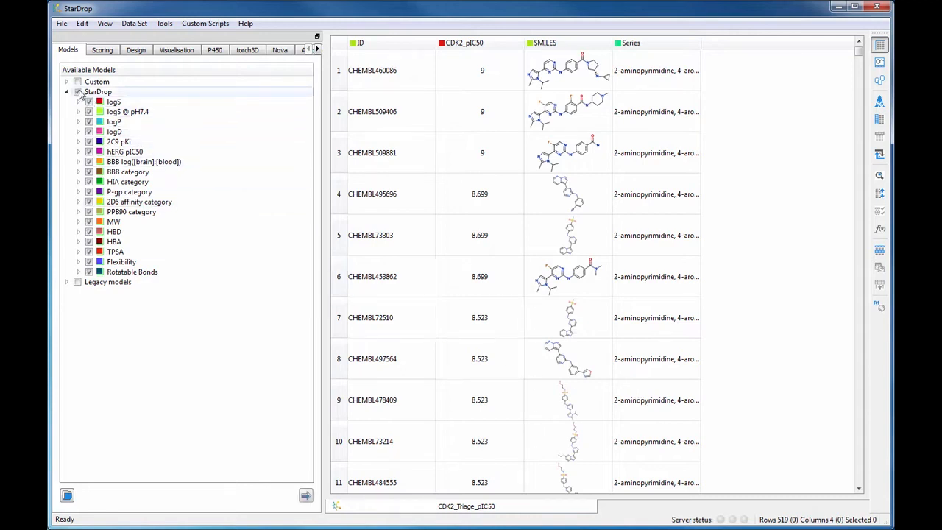
{"action": "left_click", "coordinate": [306, 496]}
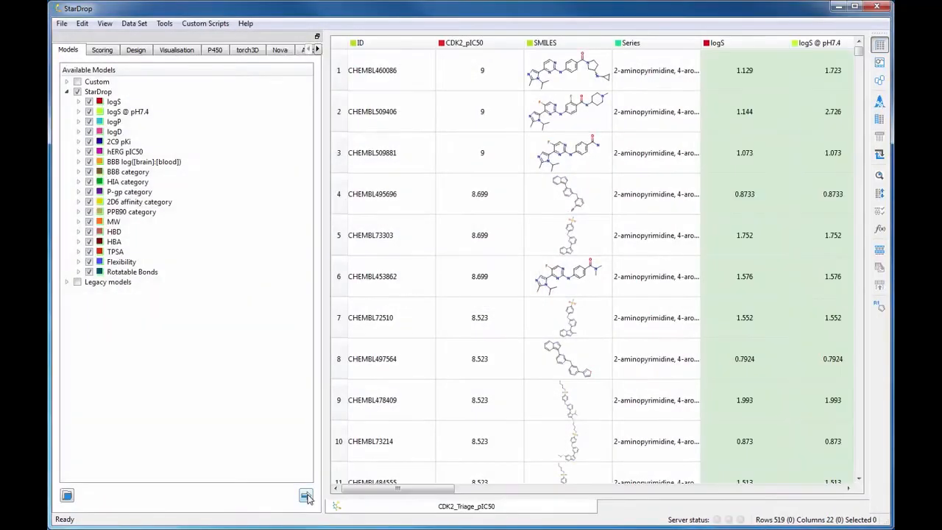
{"action": "left_click_drag", "start_coordinate": [382, 488], "coordinate": [357, 492]}
Step: Show the data set as cards and apply the card design template CDK2_triage_design.xml
{"action": "left_click", "coordinate": [881, 82]}
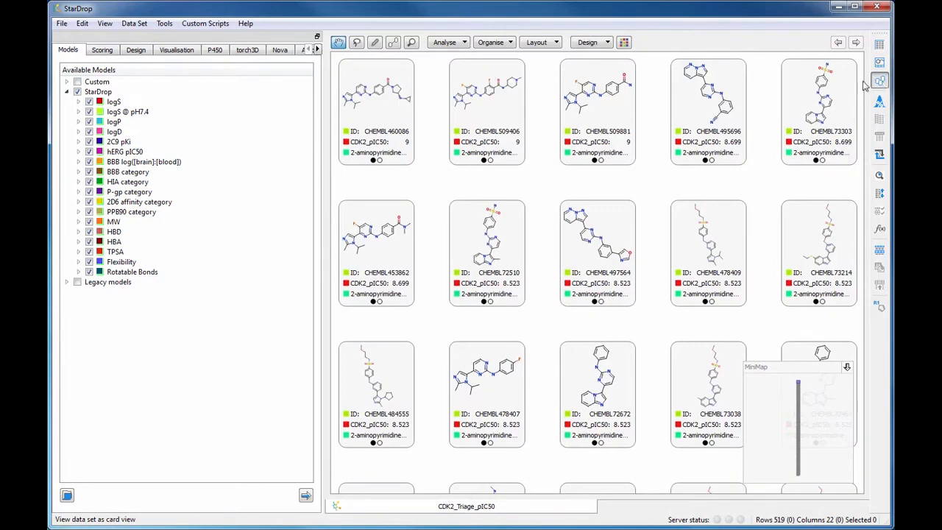
{"action": "left_click", "coordinate": [608, 45]}
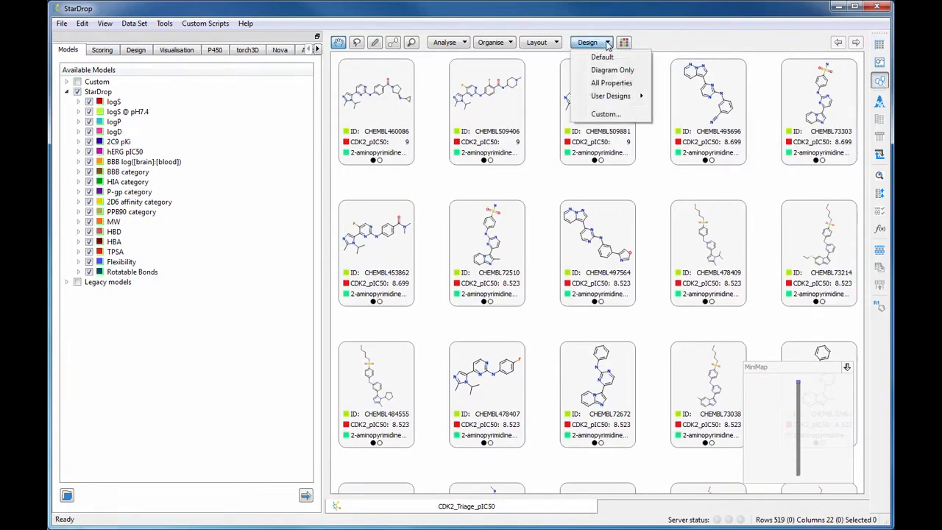
{"action": "left_click", "coordinate": [616, 114]}
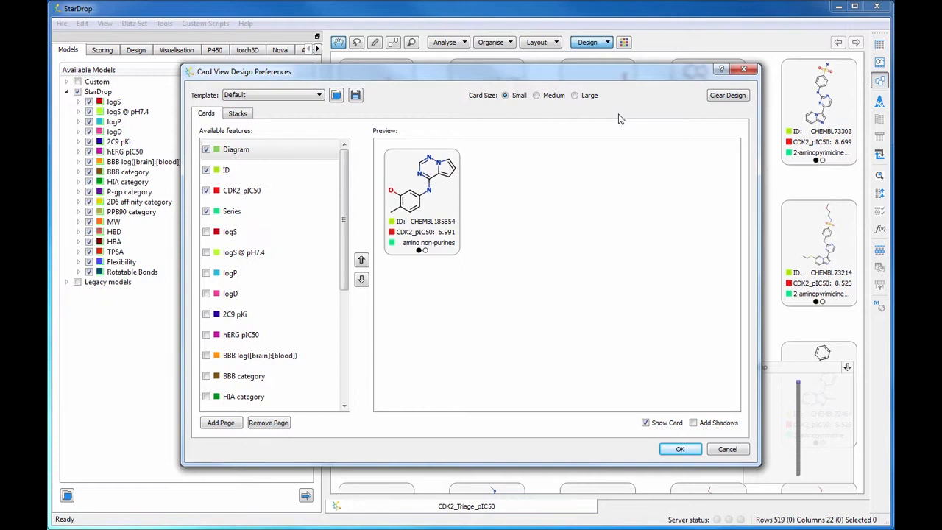
{"action": "left_click", "coordinate": [337, 95]}
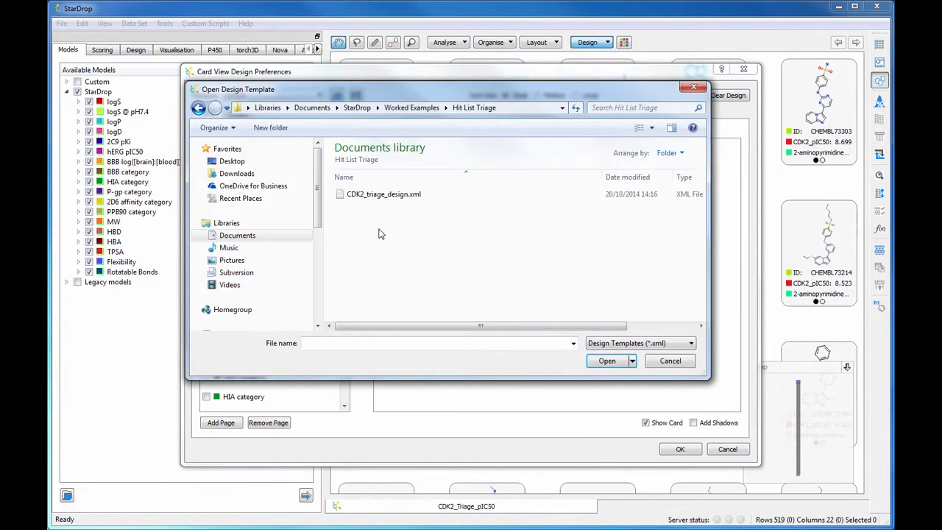
{"action": "left_click", "coordinate": [390, 196]}
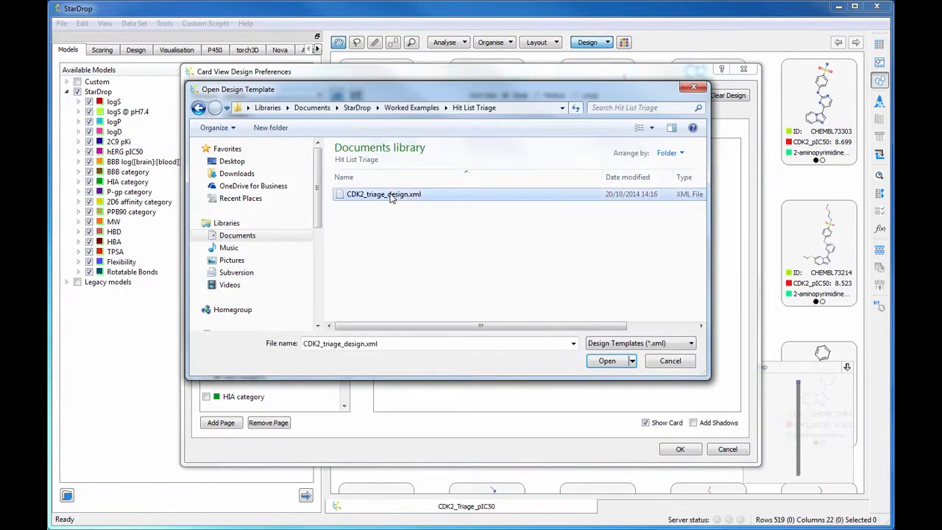
{"action": "left_click", "coordinate": [601, 363]}
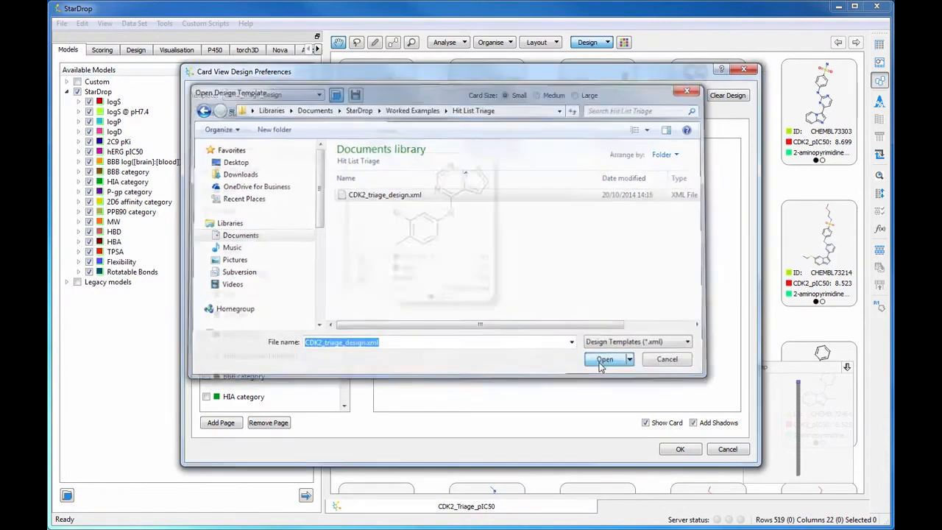
{"action": "left_click", "coordinate": [671, 447]}
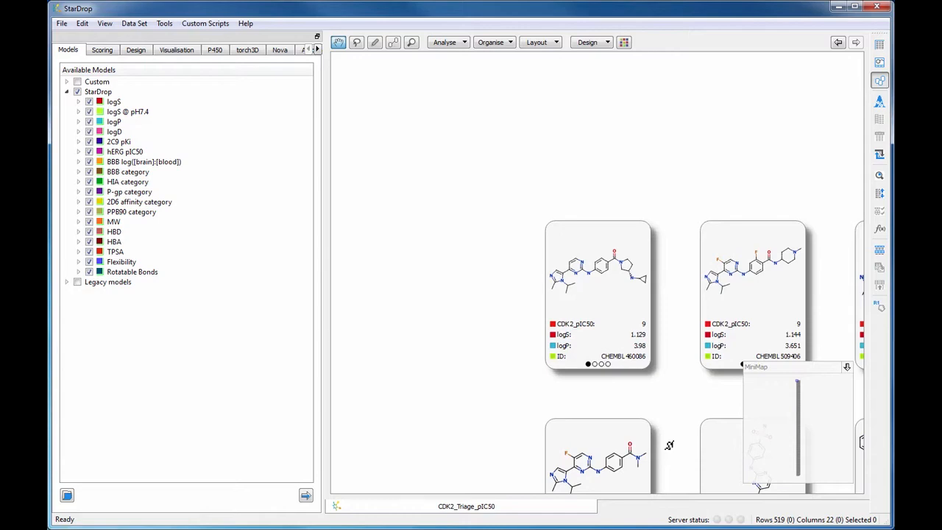
Step: Set up stacking of the cards by CDK2_pIC50 in three bins, with thresholds at 5 and 7.5
{"action": "scroll", "coordinate": [669, 445], "scroll_direction": "down", "scroll_amount": 5}
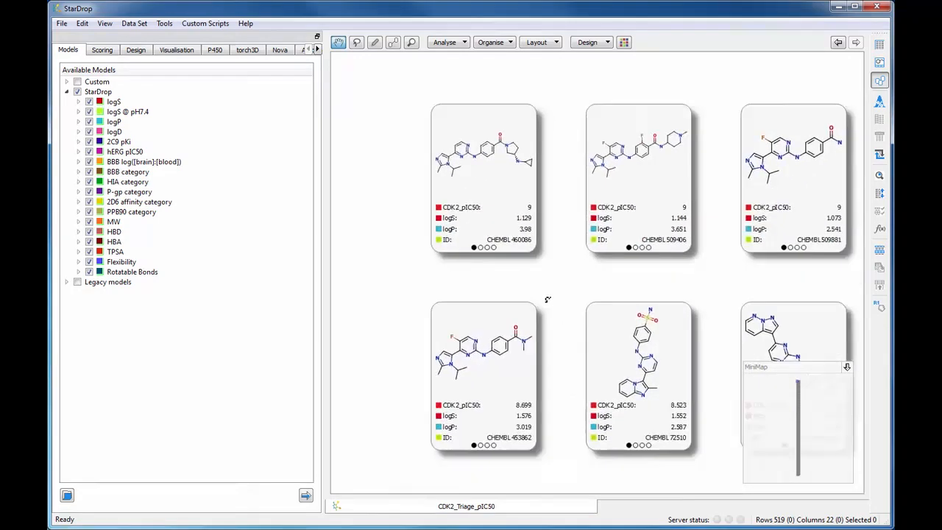
{"action": "scroll", "coordinate": [498, 275], "scroll_direction": "down", "scroll_amount": 3}
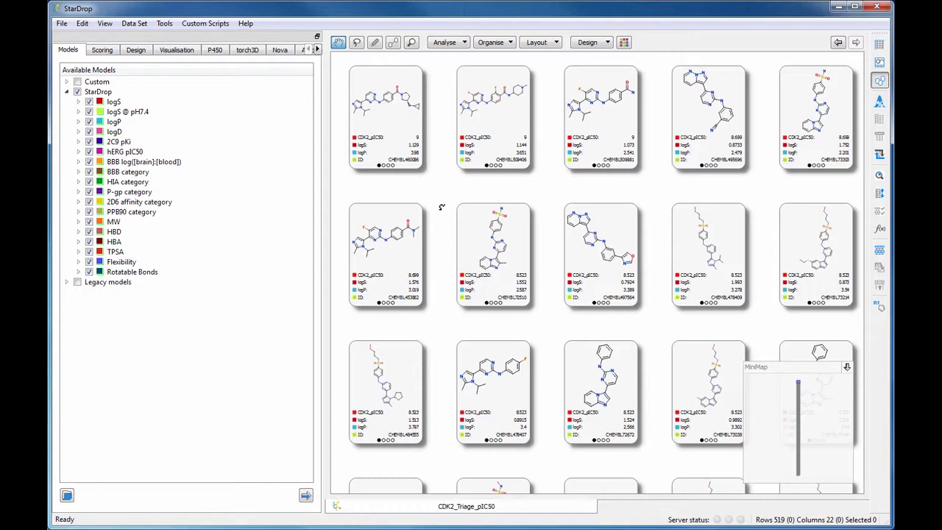
{"action": "left_click", "coordinate": [516, 47]}
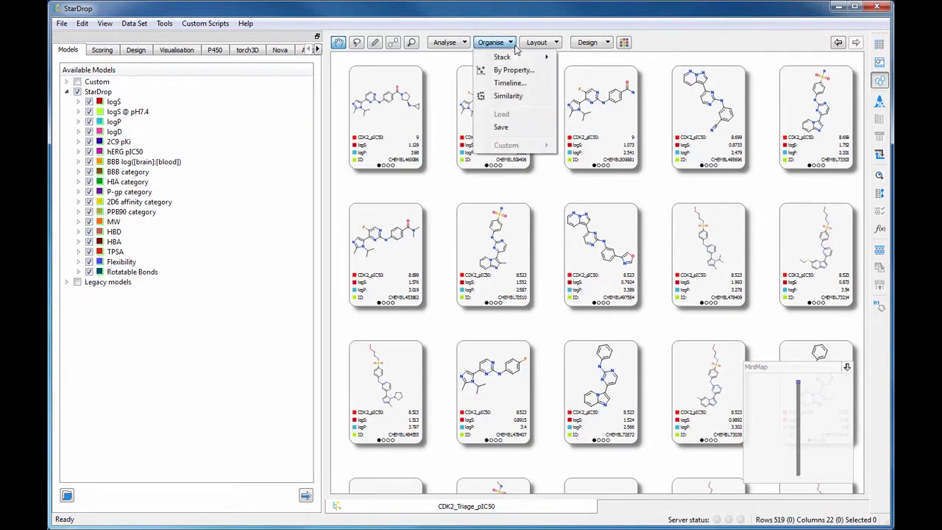
{"action": "mouse_move", "coordinate": [519, 59]}
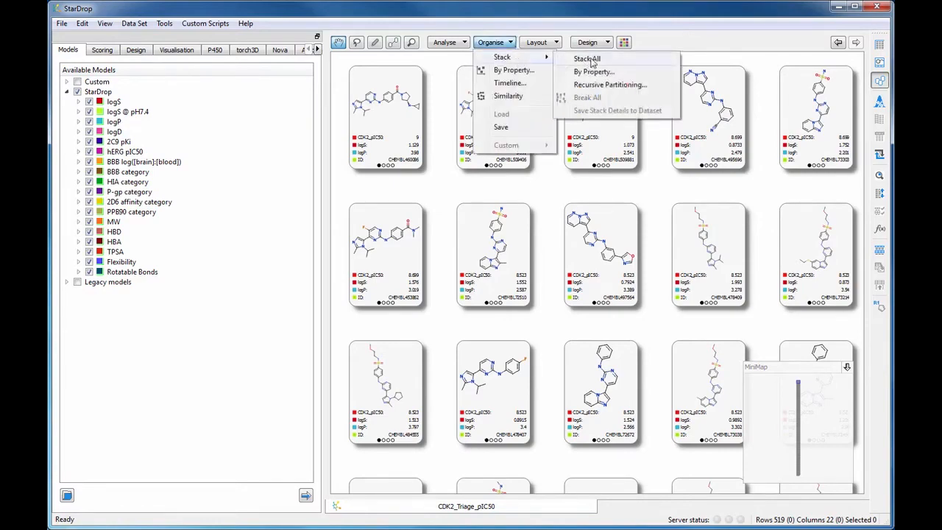
{"action": "left_click", "coordinate": [646, 87]}
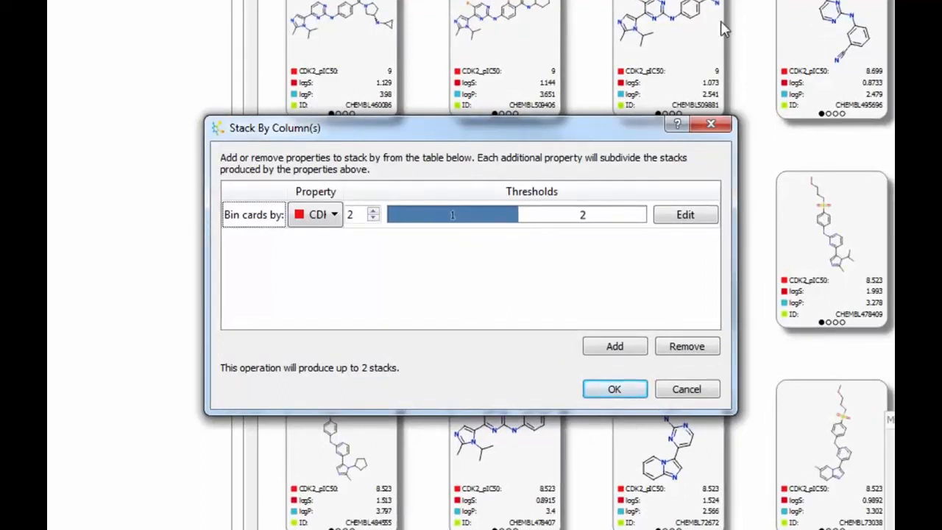
{"action": "left_click", "coordinate": [683, 221]}
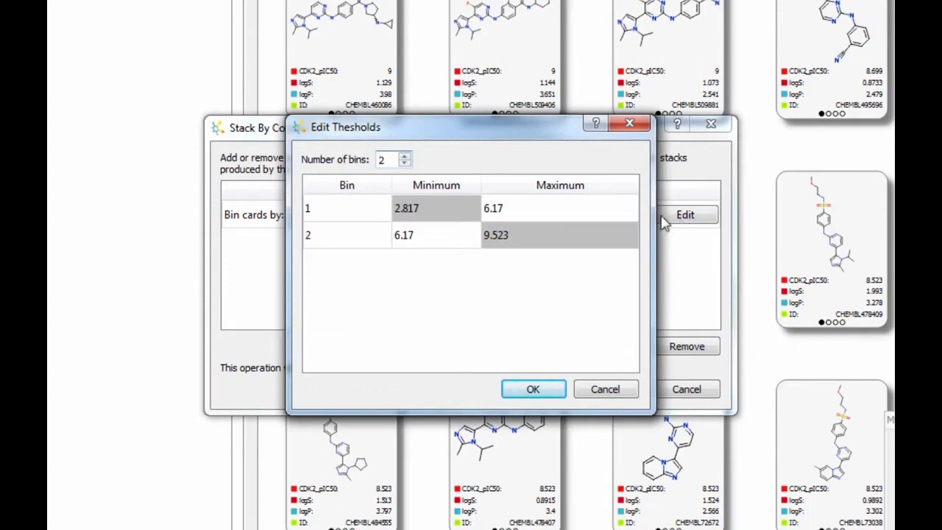
{"action": "left_click", "coordinate": [404, 156]}
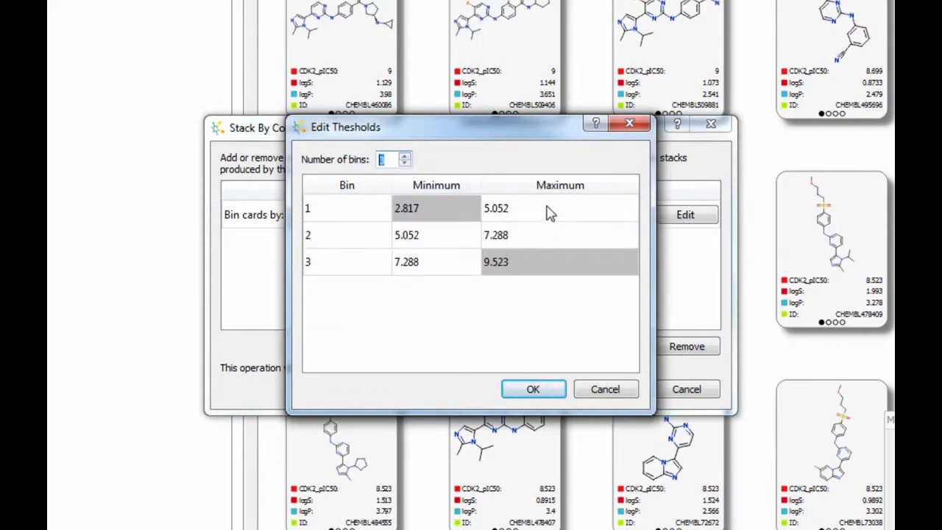
{"action": "double_click", "coordinate": [548, 213]}
{"action": "type", "text": "5"}
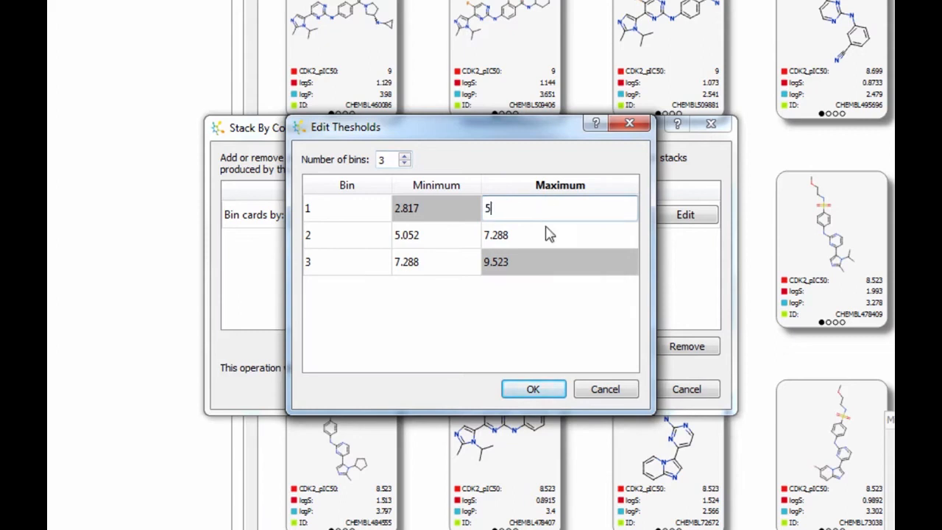
{"action": "double_click", "coordinate": [538, 249]}
{"action": "type", "text": "7.5"}
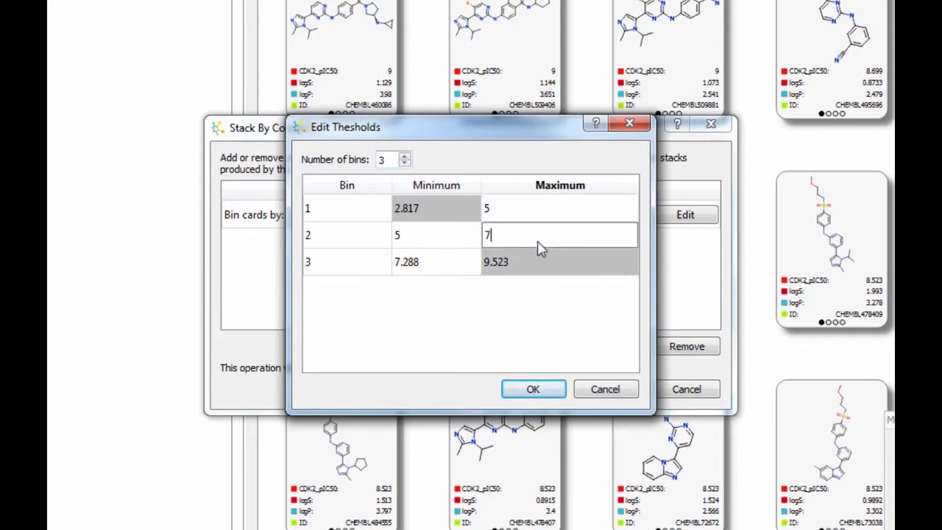
{"action": "left_click", "coordinate": [535, 390]}
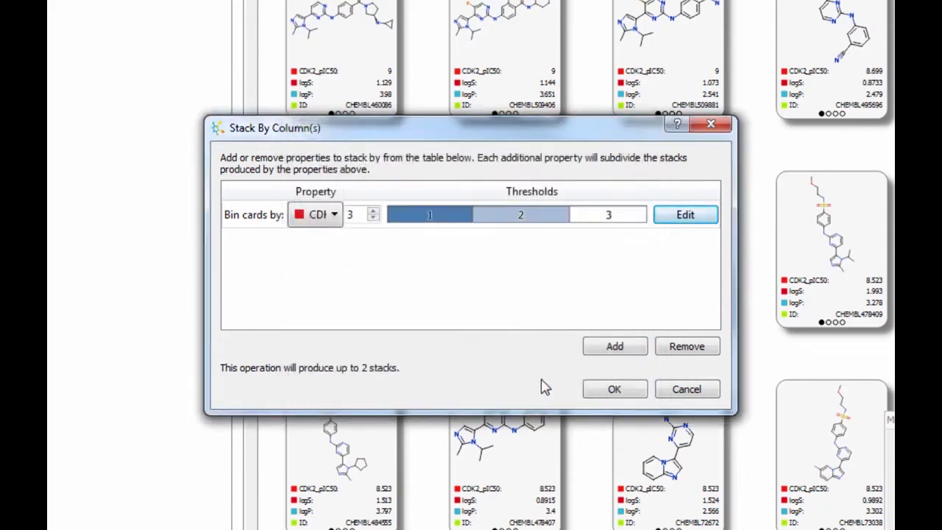
Step: Subdivide the stacks by logS in three bins with thresholds at -0.5 and 1.5, and create the stacks
{"action": "left_click", "coordinate": [613, 346]}
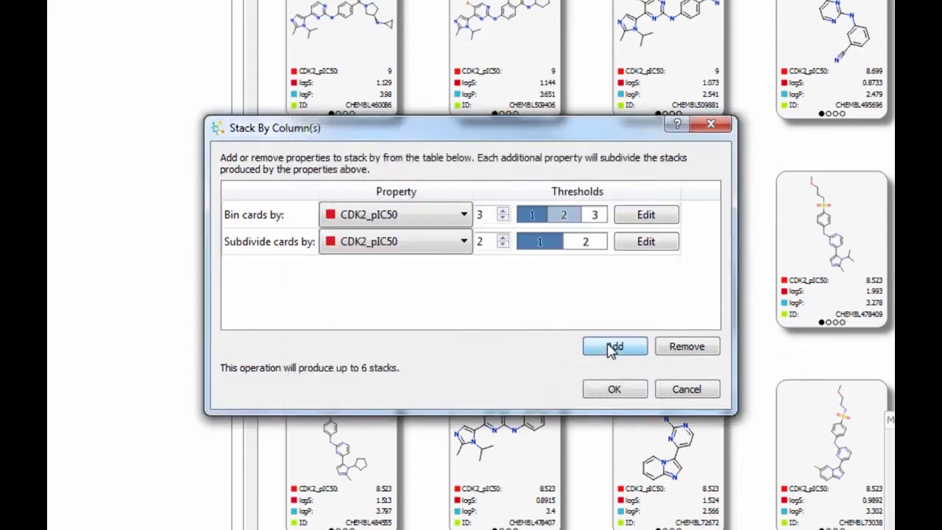
{"action": "left_click", "coordinate": [465, 243]}
{"action": "left_click", "coordinate": [438, 293]}
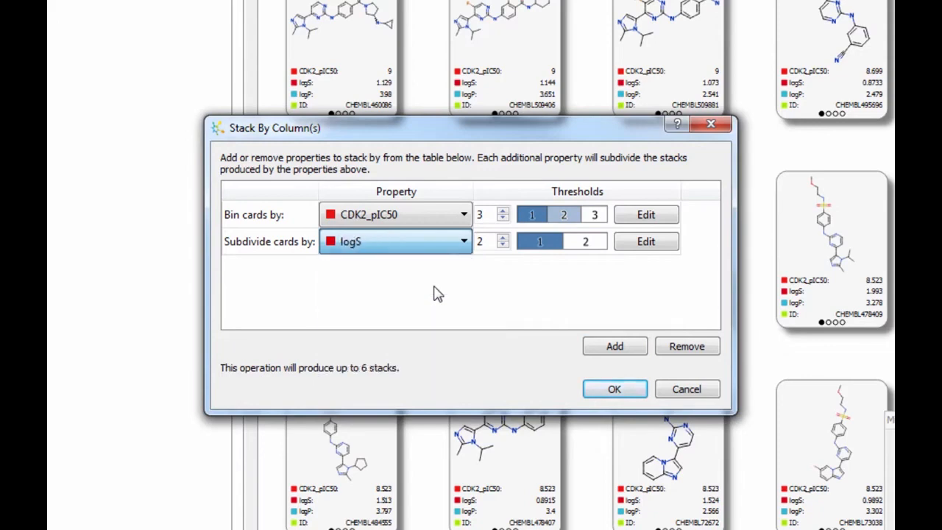
{"action": "left_click", "coordinate": [503, 238]}
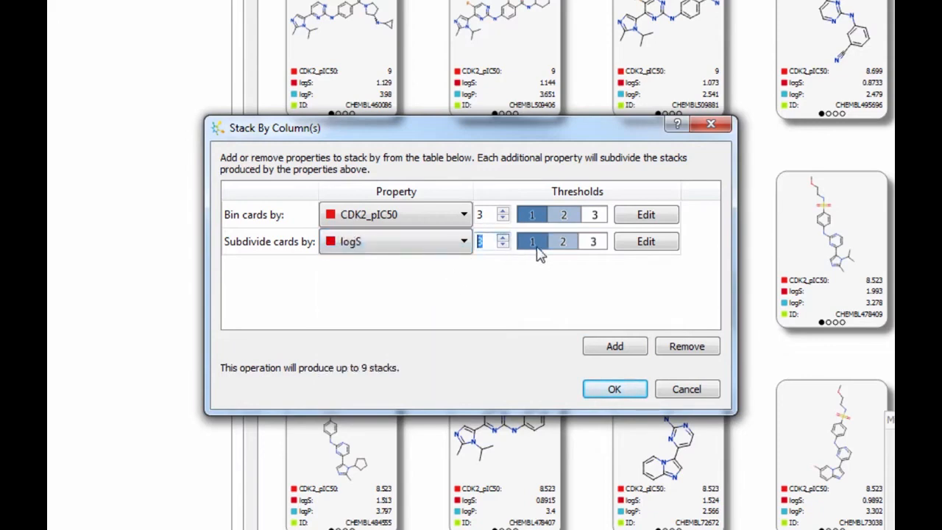
{"action": "left_click", "coordinate": [640, 243]}
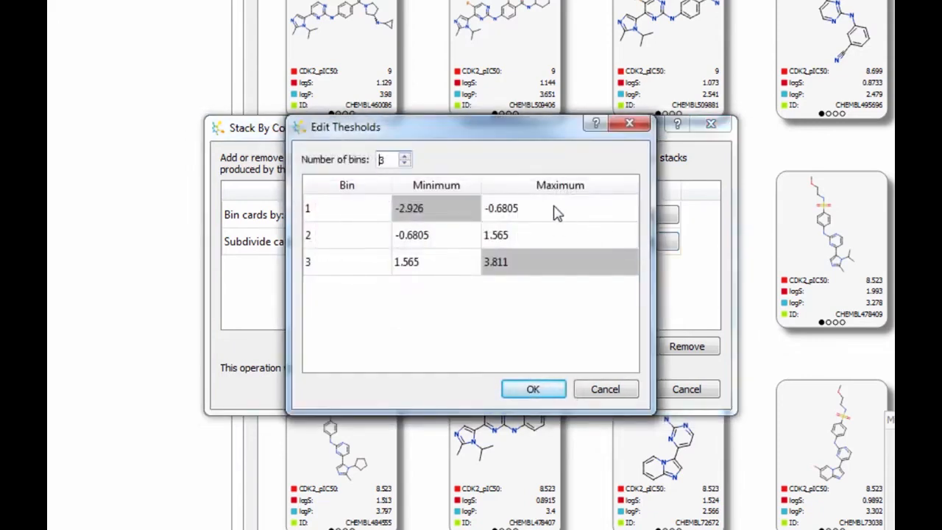
{"action": "double_click", "coordinate": [560, 213]}
{"action": "type", "text": "-0.5"}
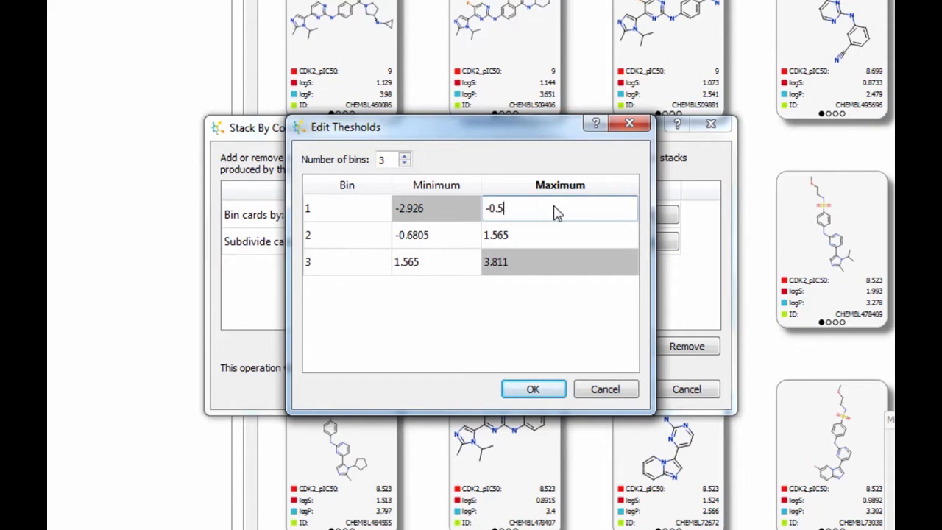
{"action": "left_click", "coordinate": [528, 235]}
{"action": "left_click", "coordinate": [527, 236]}
{"action": "key", "text": "BackSpace"}
{"action": "key", "text": "BackSpace"}
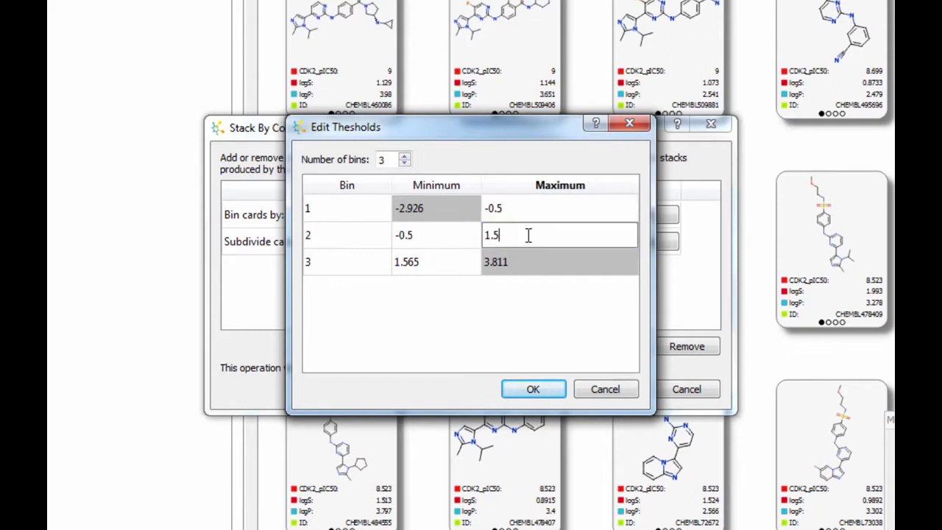
{"action": "left_click", "coordinate": [555, 394]}
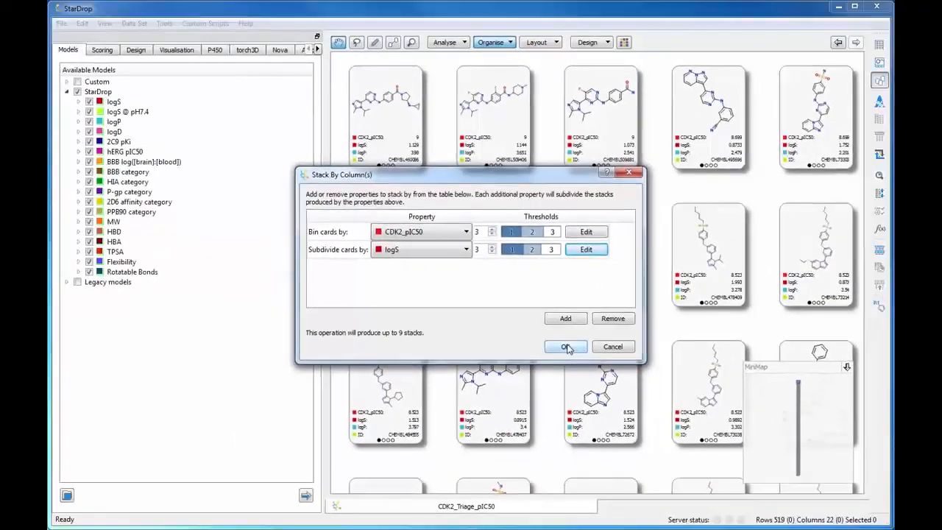
{"action": "left_click", "coordinate": [565, 346]}
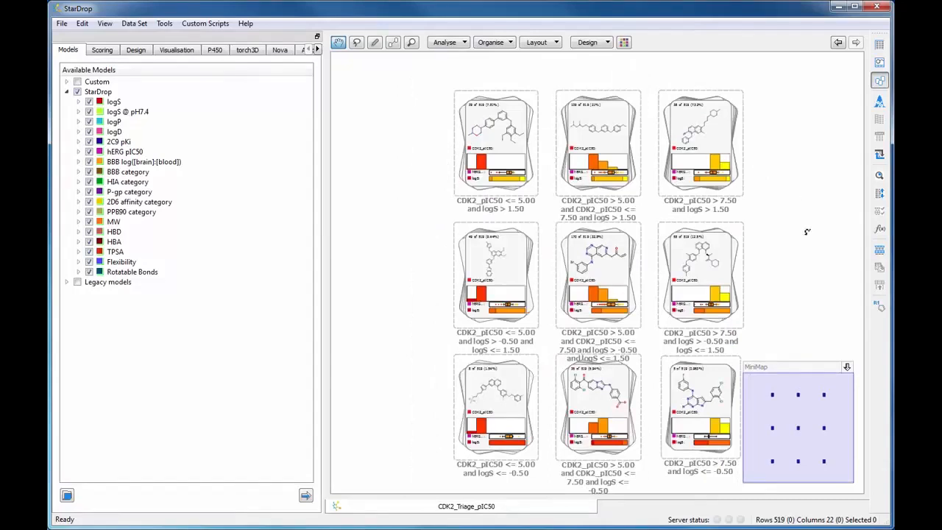
Step: Inspect the compounds in the stack with CDK2_pIC50 above 7.50 and logS above 1.50, then close the inspection view
{"action": "left_click_drag", "start_coordinate": [811, 233], "coordinate": [769, 210]}
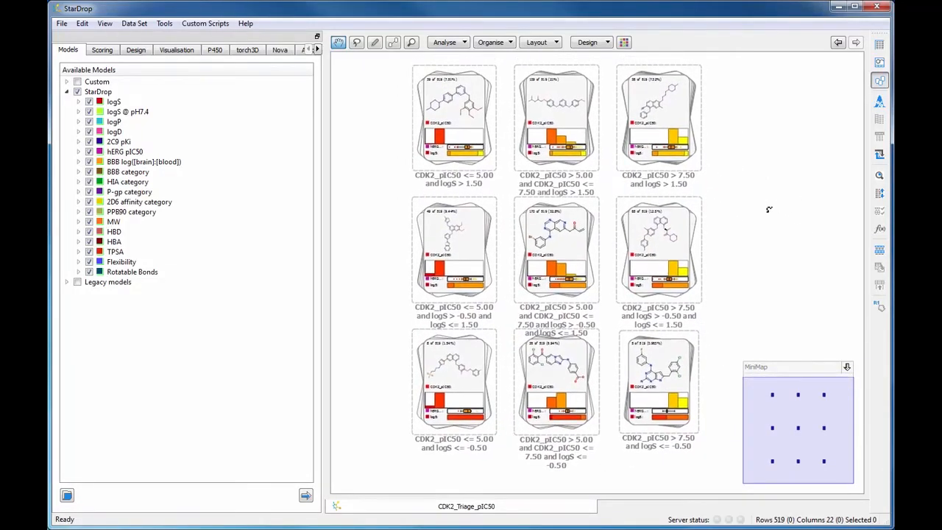
{"action": "left_click", "coordinate": [671, 118]}
{"action": "right_click", "coordinate": [670, 118]}
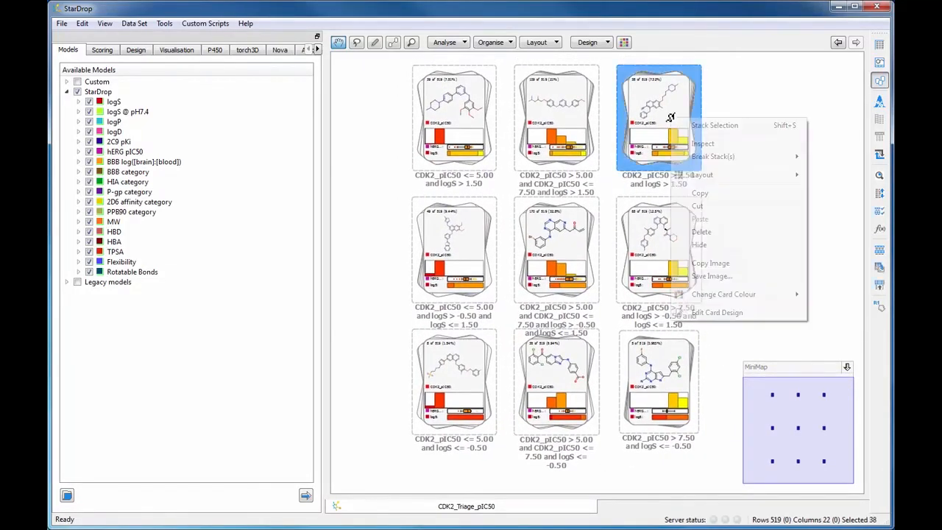
{"action": "left_click", "coordinate": [698, 145]}
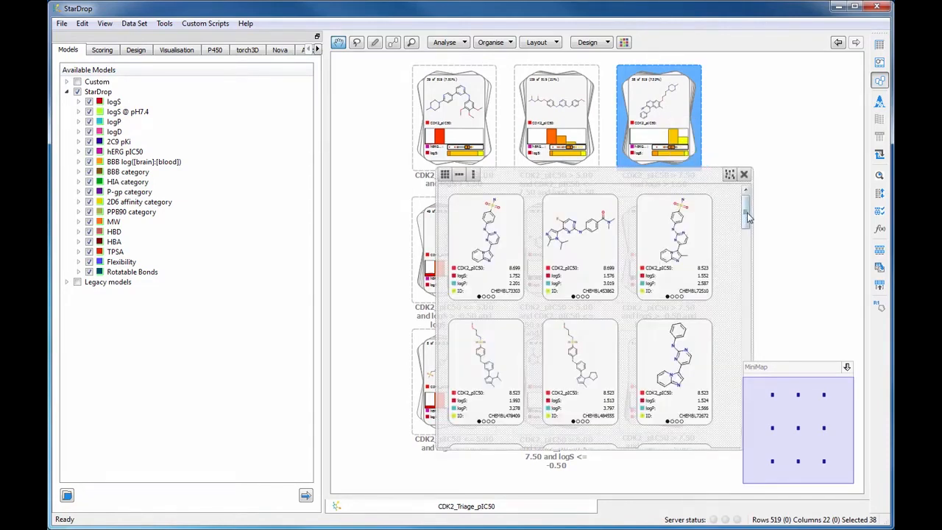
{"action": "left_click_drag", "start_coordinate": [747, 214], "coordinate": [740, 380]}
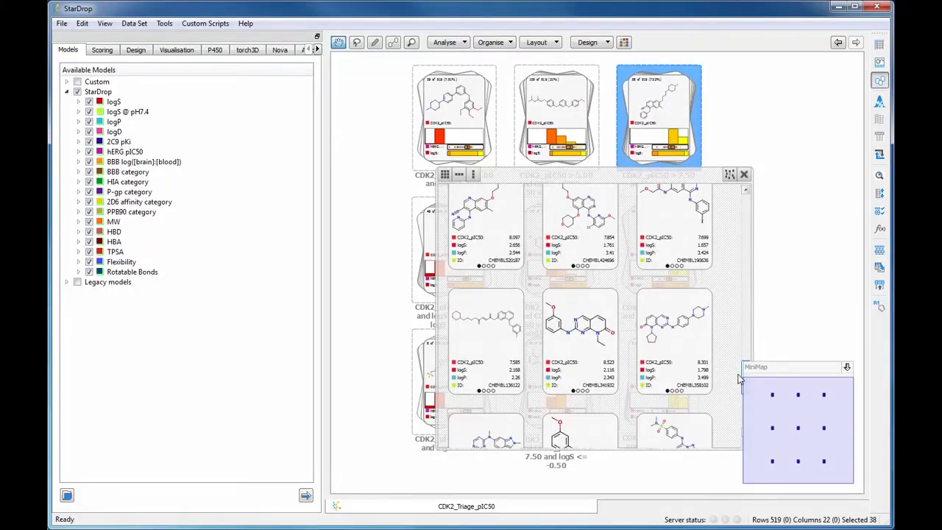
{"action": "left_click", "coordinate": [744, 177]}
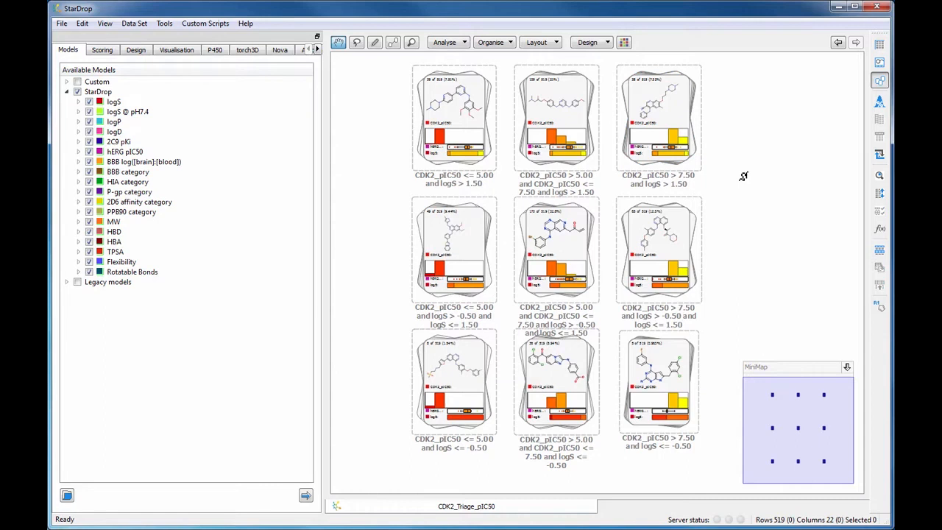
Step: Cluster the compounds by common substructure with a similarity of 0.4, showing the results as cards with their common substructures
{"action": "left_click", "coordinate": [465, 42]}
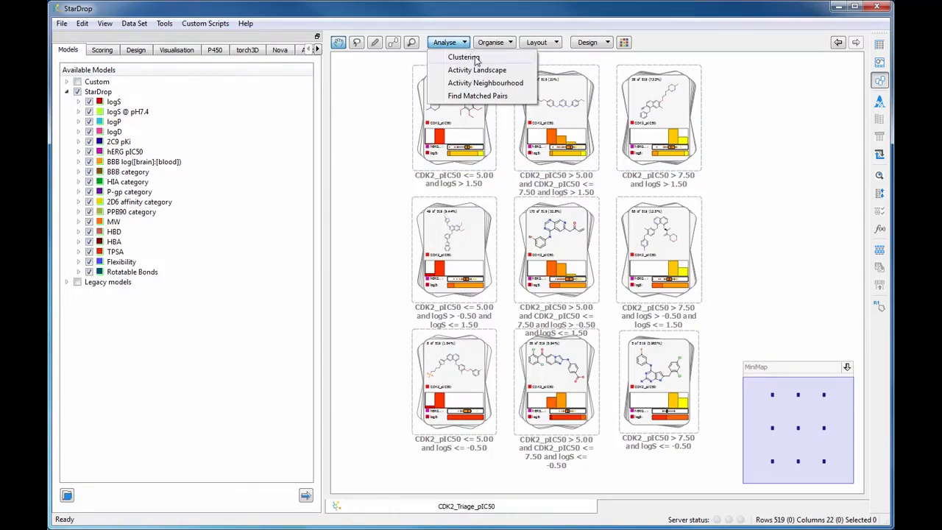
{"action": "left_click", "coordinate": [474, 56]}
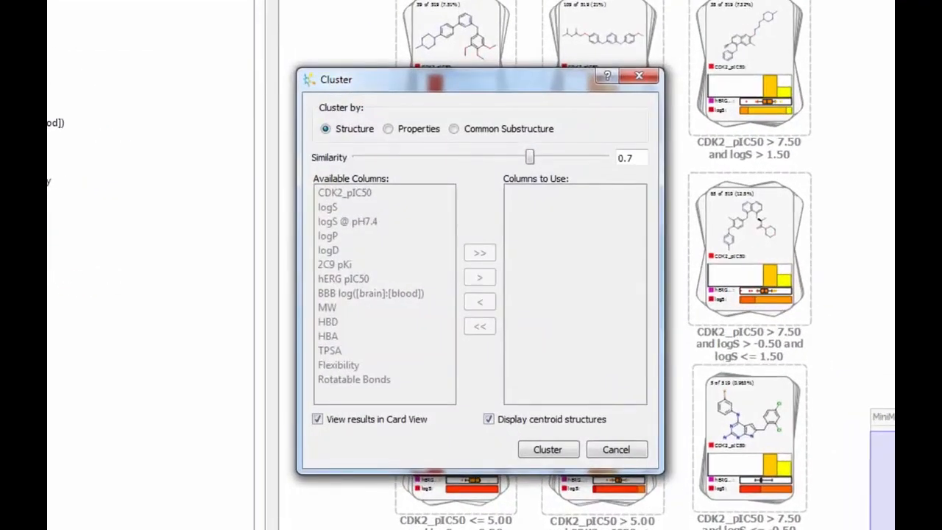
{"action": "left_click", "coordinate": [454, 130]}
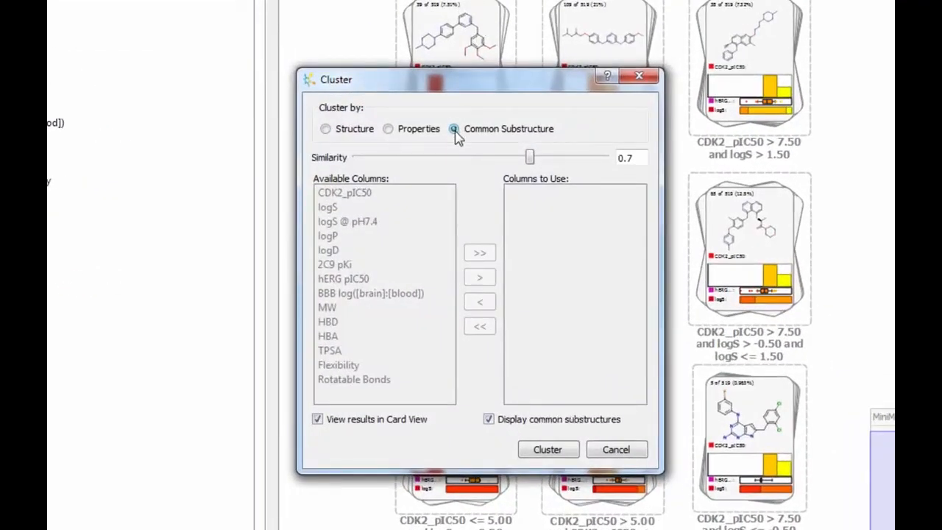
{"action": "left_click", "coordinate": [638, 158]}
{"action": "key", "text": "BackSpace"}
{"action": "key", "text": "BackSpace"}
{"action": "key", "text": "BackSpace"}
{"action": "type", "text": "0.4"}
{"action": "left_click", "coordinate": [573, 452]}
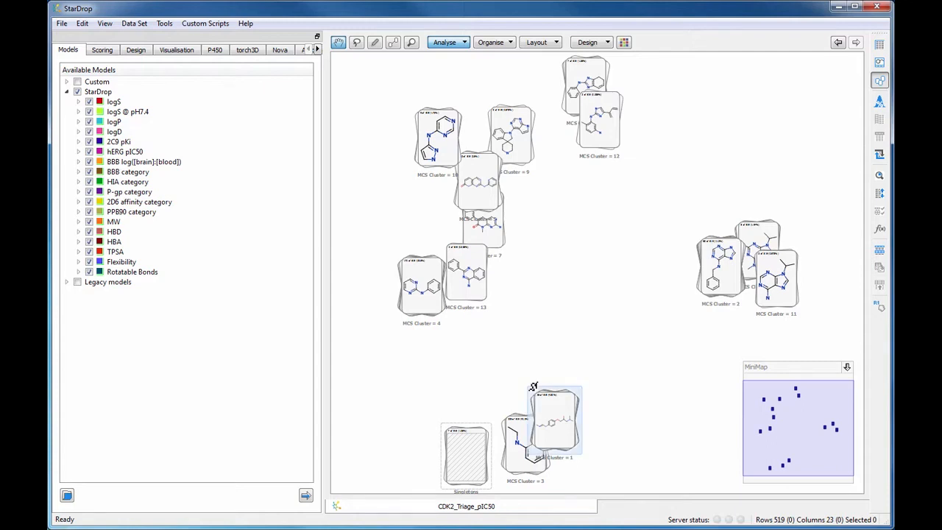
Step: Lasso MCS Cluster 2, MCS Cluster 11 and the cluster overlapping them, and combine the three into a single stack
{"action": "mouse_move", "coordinate": [546, 375]}
{"action": "left_click_drag", "start_coordinate": [672, 275], "coordinate": [553, 321]}
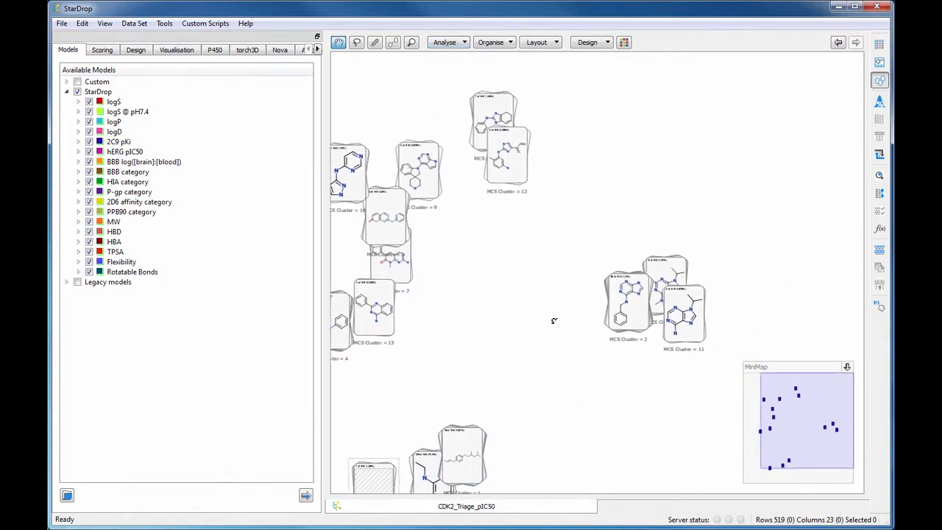
{"action": "scroll", "coordinate": [606, 327], "scroll_direction": "up", "scroll_amount": 3}
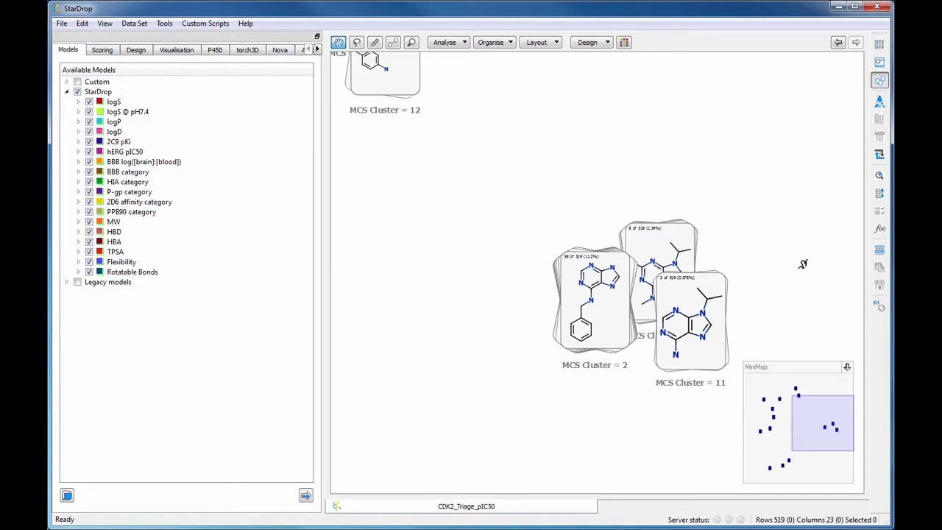
{"action": "left_click", "coordinate": [357, 43]}
{"action": "mouse_move", "coordinate": [598, 191]}
{"action": "left_mouse_down"}
{"action": "mouse_move", "coordinate": [497, 324]}
{"action": "mouse_move", "coordinate": [624, 442]}
{"action": "mouse_move", "coordinate": [777, 268]}
{"action": "mouse_move", "coordinate": [597, 182]}
{"action": "left_mouse_up"}
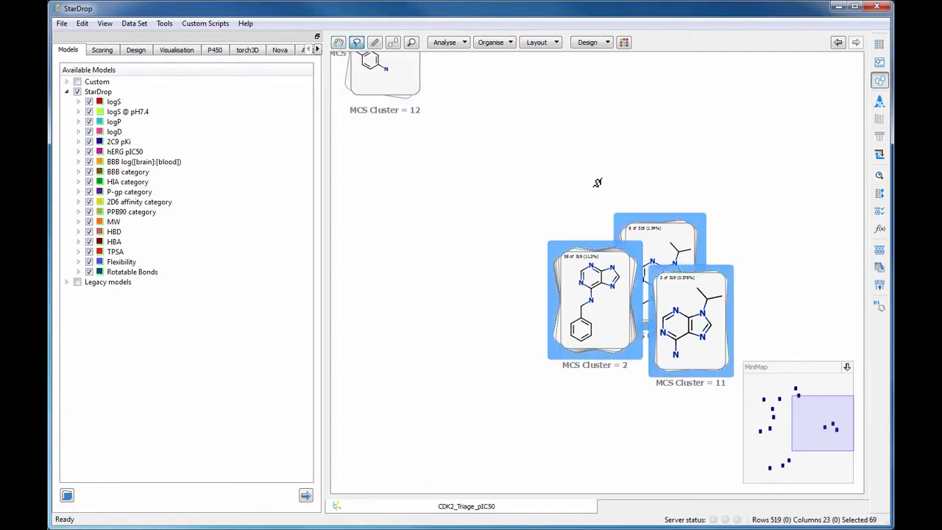
{"action": "right_click", "coordinate": [690, 293]}
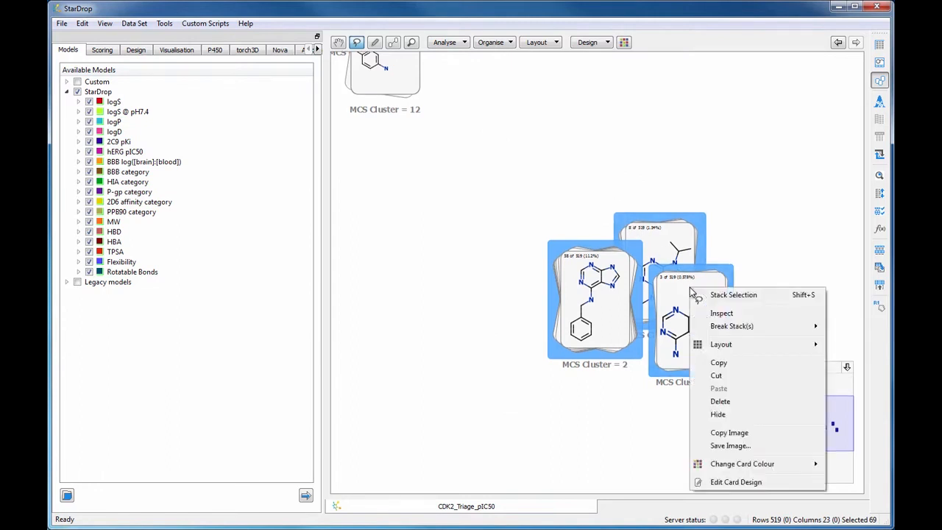
{"action": "left_click", "coordinate": [720, 296]}
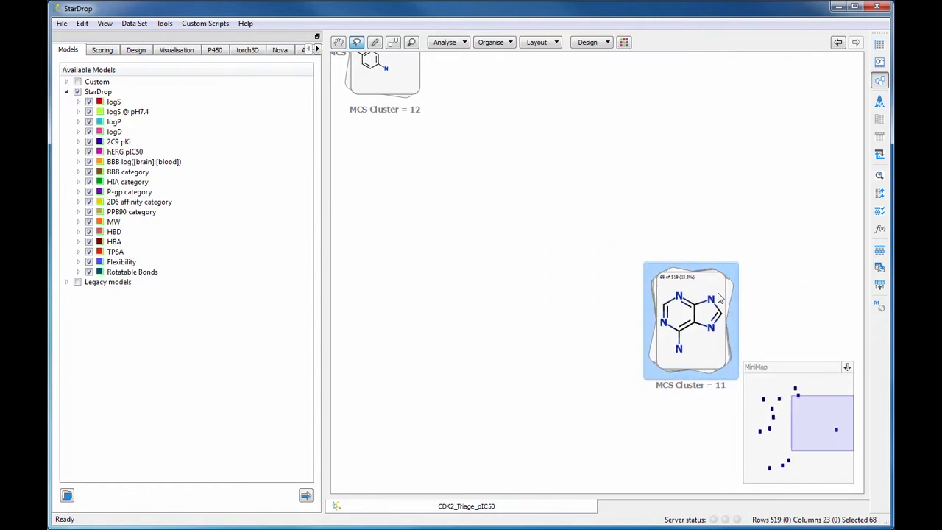
Step: Merge the MCS Cluster 7 stack into the neighbouring MCS Cluster 5 stack by moving it onto that stack
{"action": "left_click", "coordinate": [339, 42]}
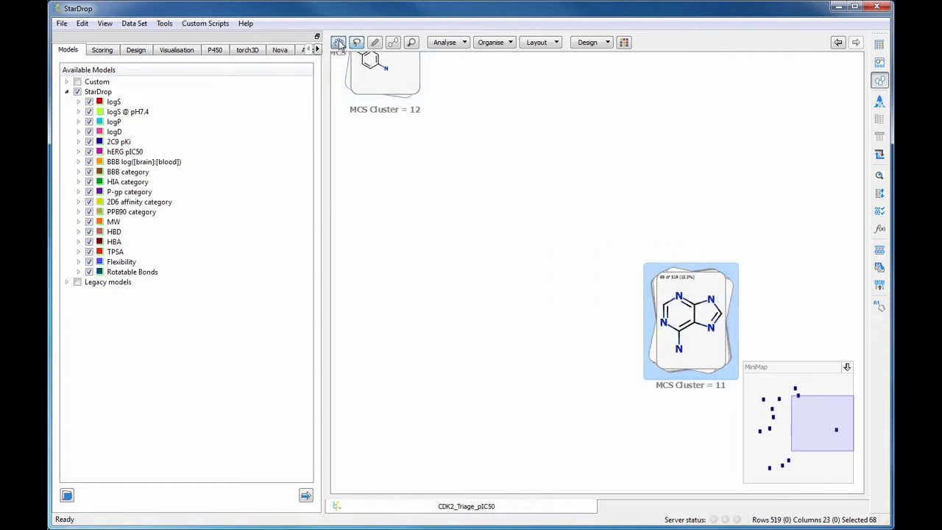
{"action": "scroll", "coordinate": [426, 213], "scroll_direction": "down", "scroll_amount": 4}
{"action": "left_click_drag", "start_coordinate": [429, 213], "coordinate": [596, 222]}
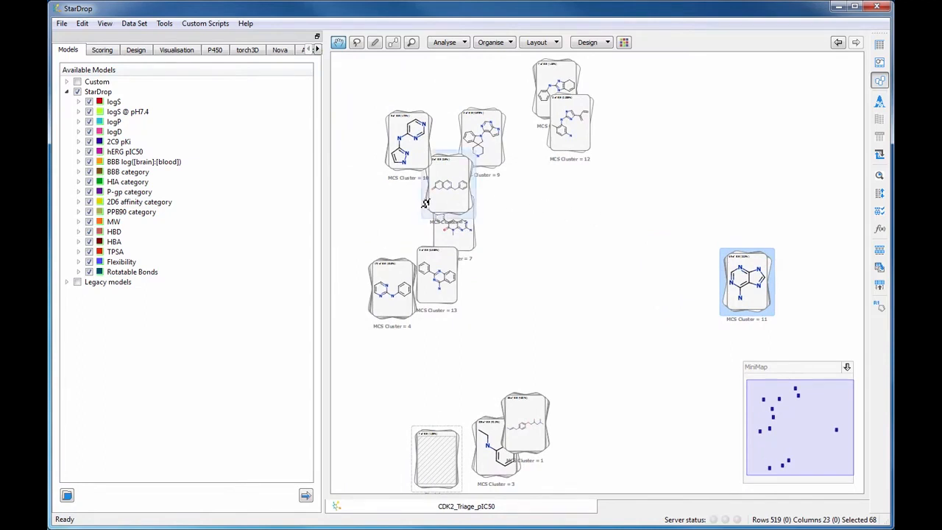
{"action": "scroll", "coordinate": [400, 207], "scroll_direction": "up", "scroll_amount": 2}
{"action": "scroll", "coordinate": [400, 207], "scroll_direction": "up", "scroll_amount": 2}
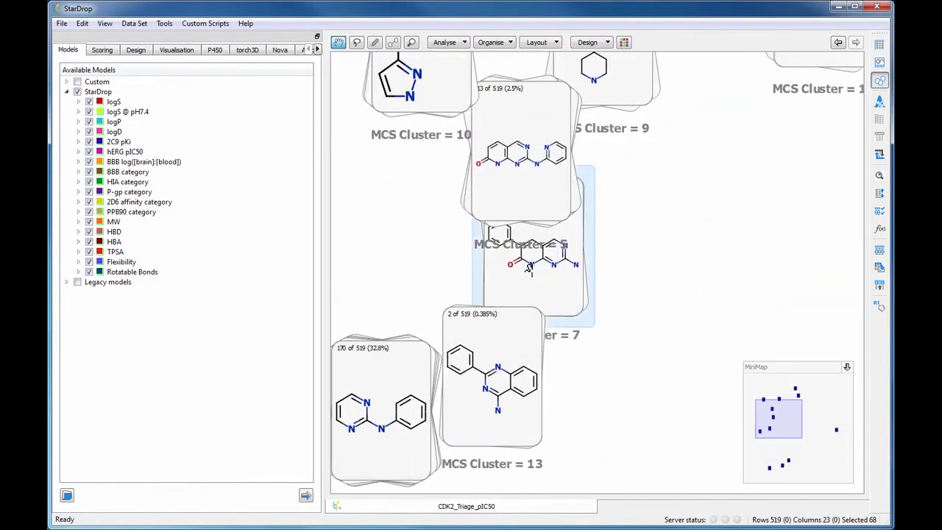
{"action": "left_click_drag", "start_coordinate": [527, 266], "coordinate": [522, 198]}
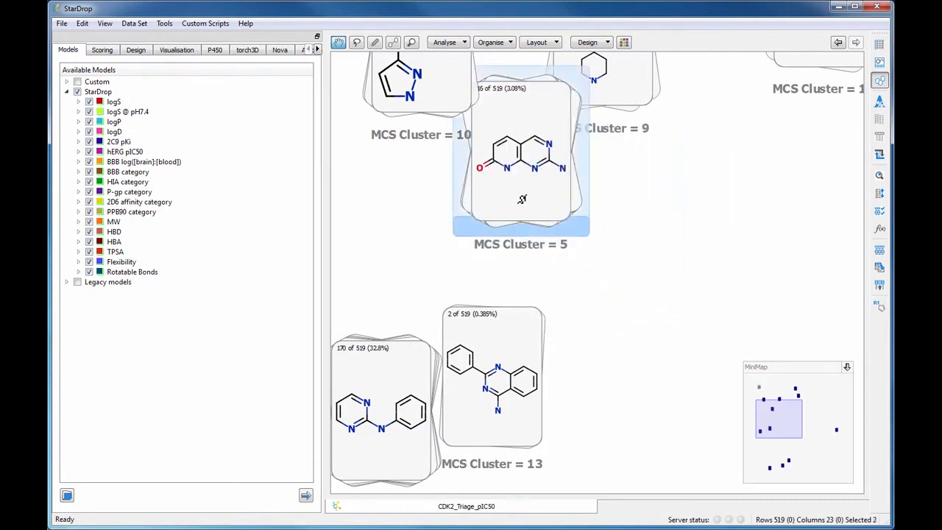
Step: Rename the MCS Cluster 5 stack as "pyrimidinyl quinolones"
{"action": "double_click", "coordinate": [520, 245]}
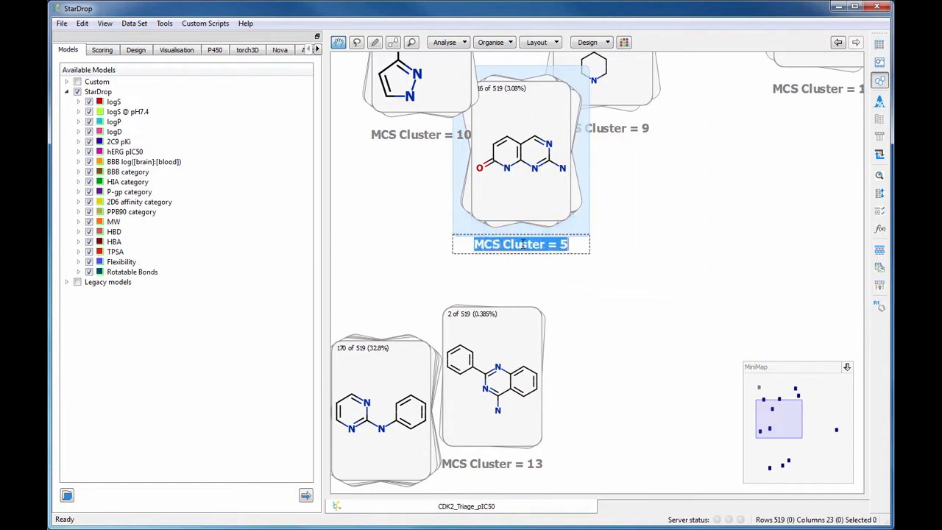
{"action": "type", "text": "pyr"}
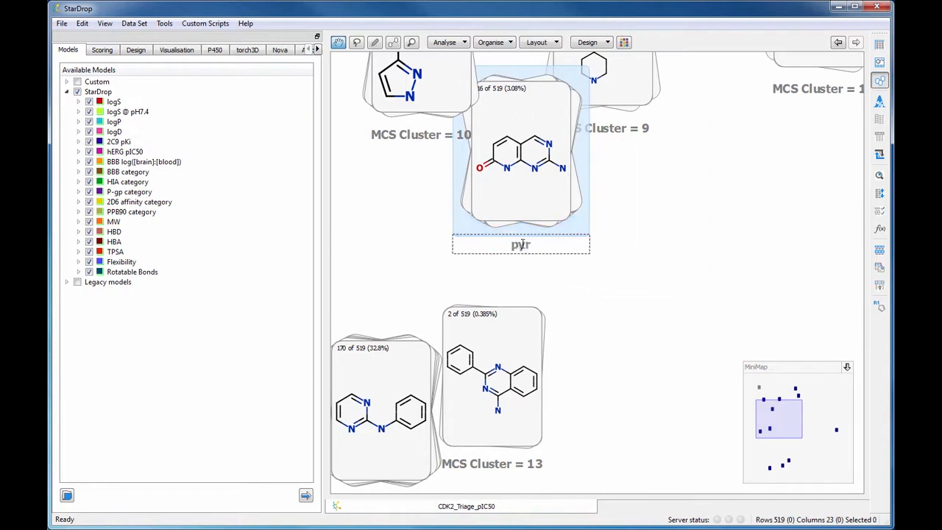
{"action": "type", "text": "imidinyl "}
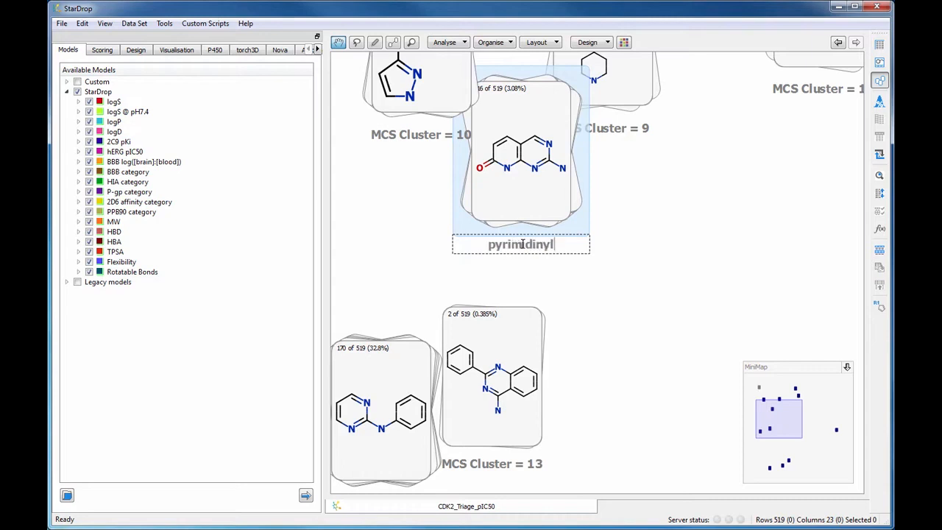
{"action": "type", "text": "quin"}
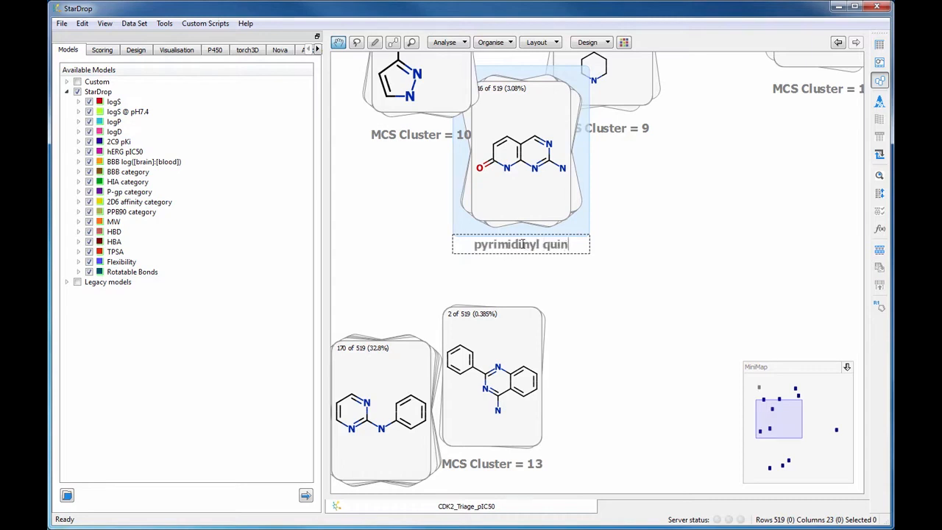
{"action": "type", "text": "olones"}
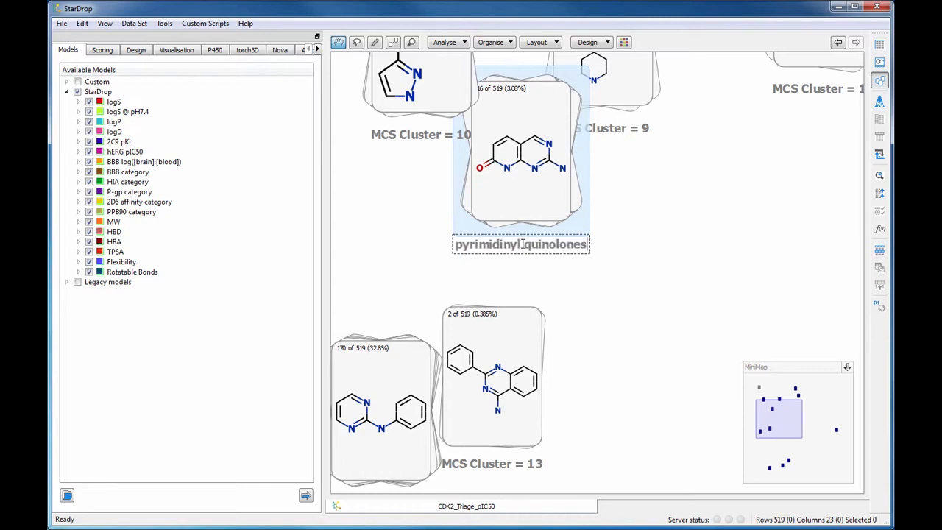
{"action": "left_click", "coordinate": [542, 265]}
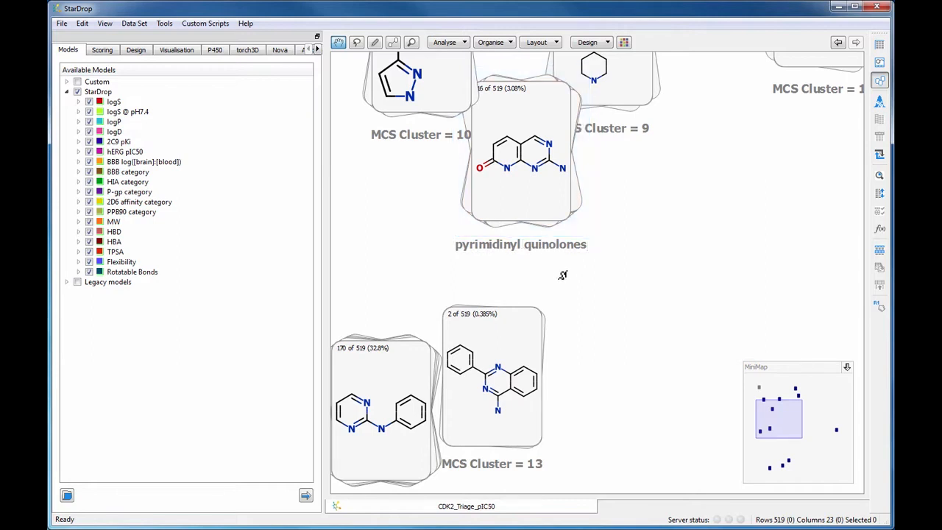
Step: Restack all the cards by the Series property, using a single column
{"action": "scroll", "coordinate": [563, 275], "scroll_direction": "down", "scroll_amount": 4}
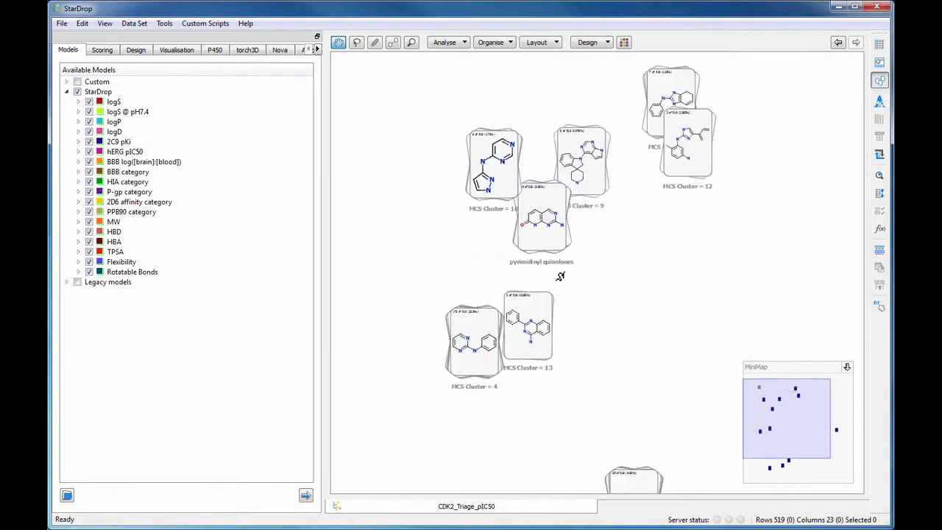
{"action": "scroll", "coordinate": [581, 254], "scroll_direction": "down", "scroll_amount": 3}
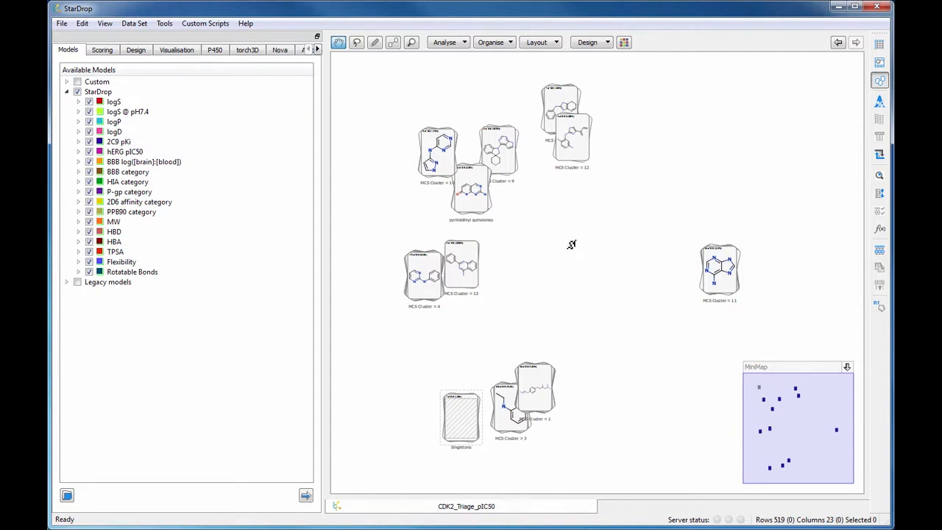
{"action": "left_click", "coordinate": [513, 45]}
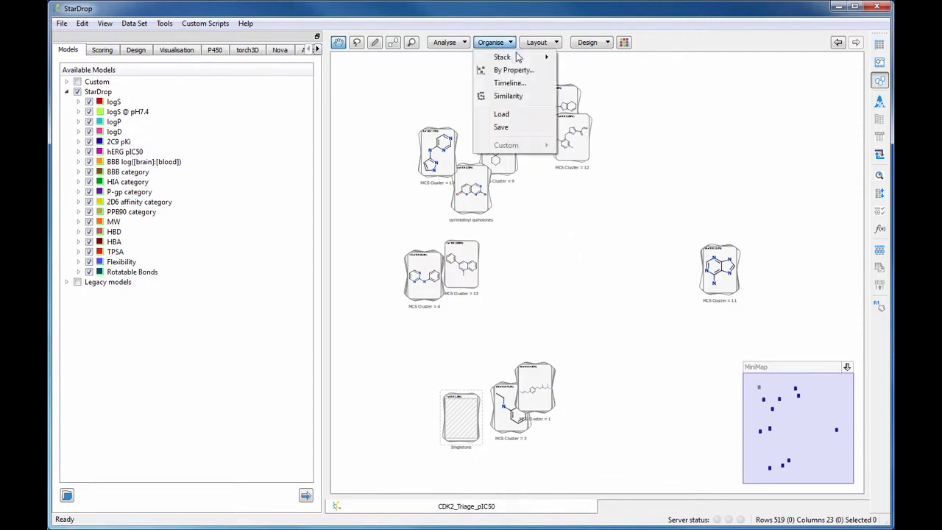
{"action": "mouse_move", "coordinate": [518, 57]}
{"action": "left_click", "coordinate": [602, 72]}
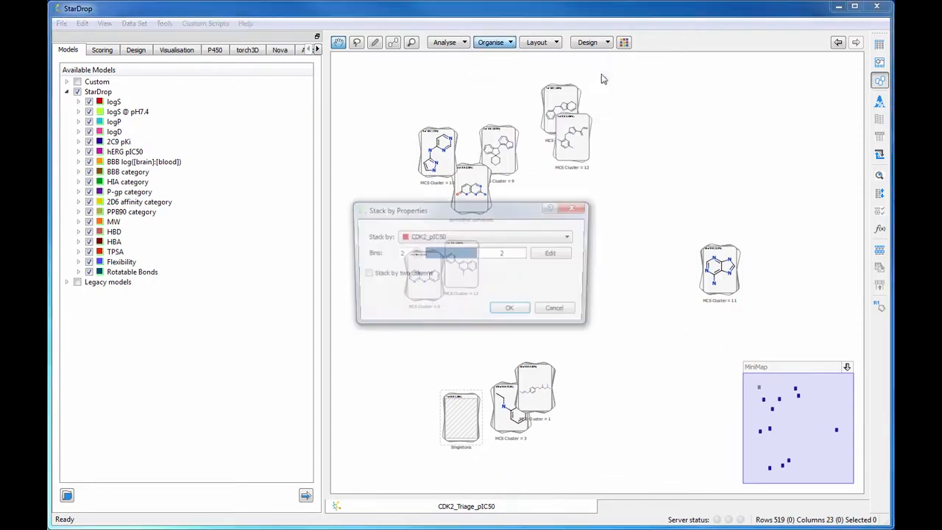
{"action": "left_click", "coordinate": [542, 237]}
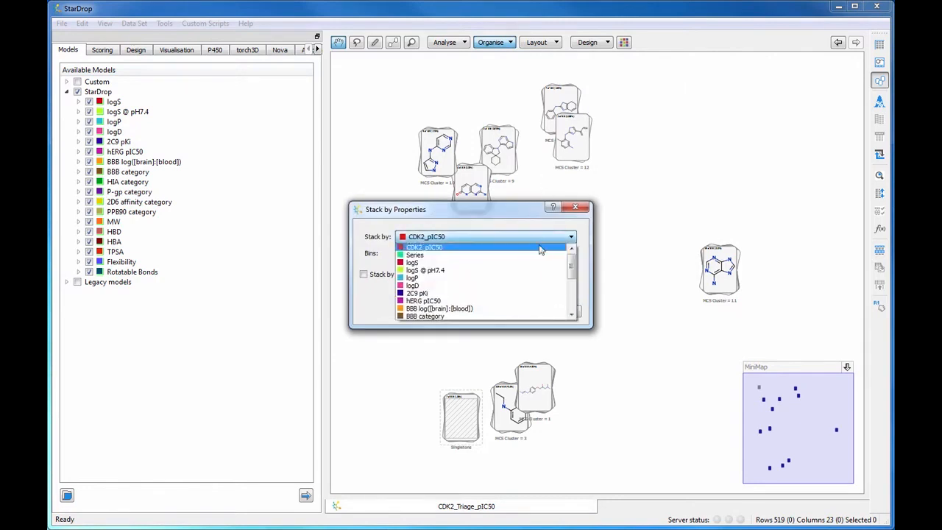
{"action": "left_click", "coordinate": [539, 256]}
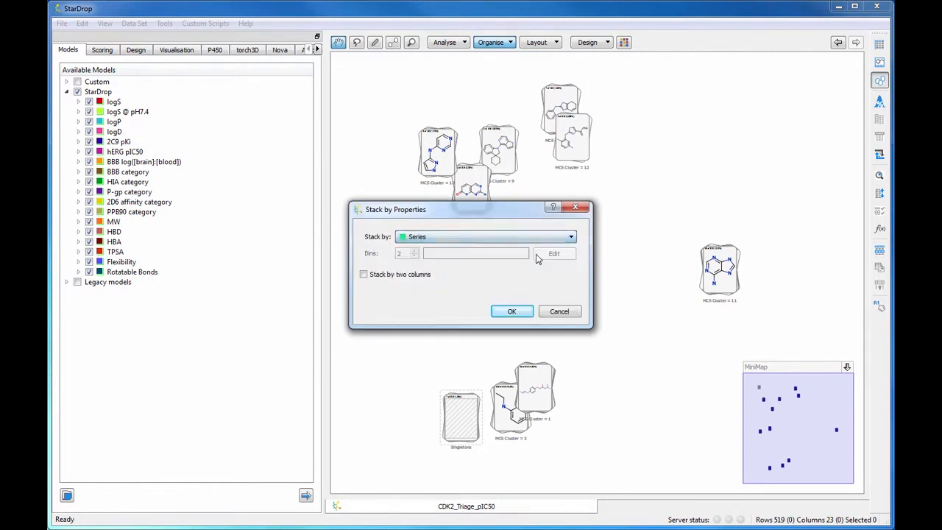
{"action": "left_click", "coordinate": [518, 312]}
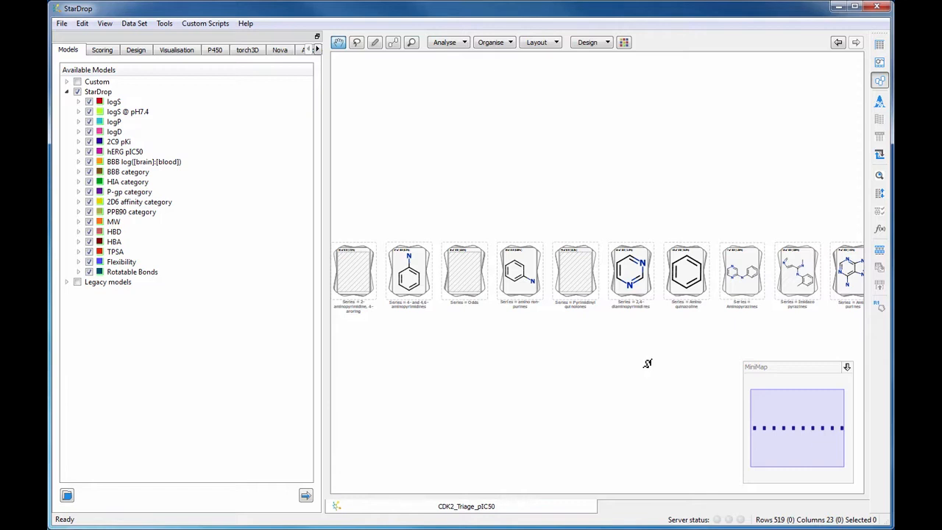
Step: Arrange the series stacks in a grid layout
{"action": "scroll", "coordinate": [596, 343], "scroll_direction": "up", "scroll_amount": 3}
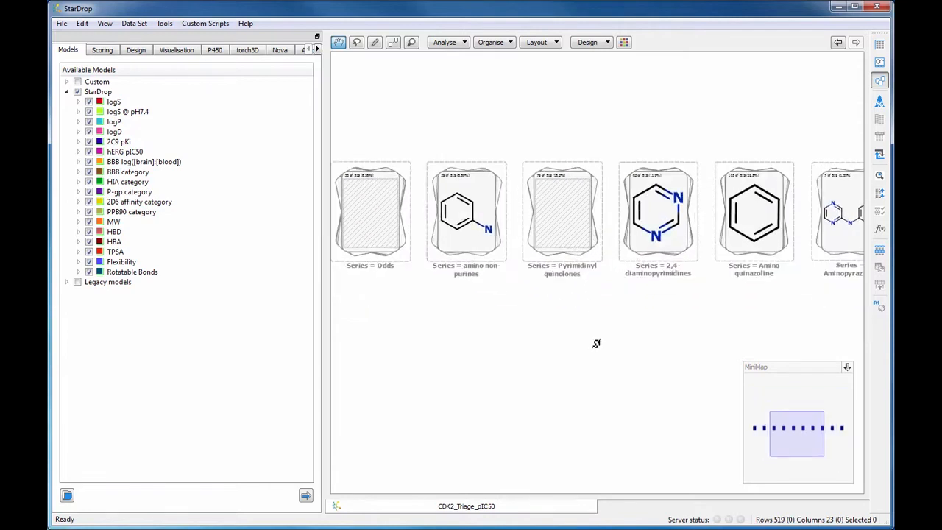
{"action": "left_click", "coordinate": [556, 46]}
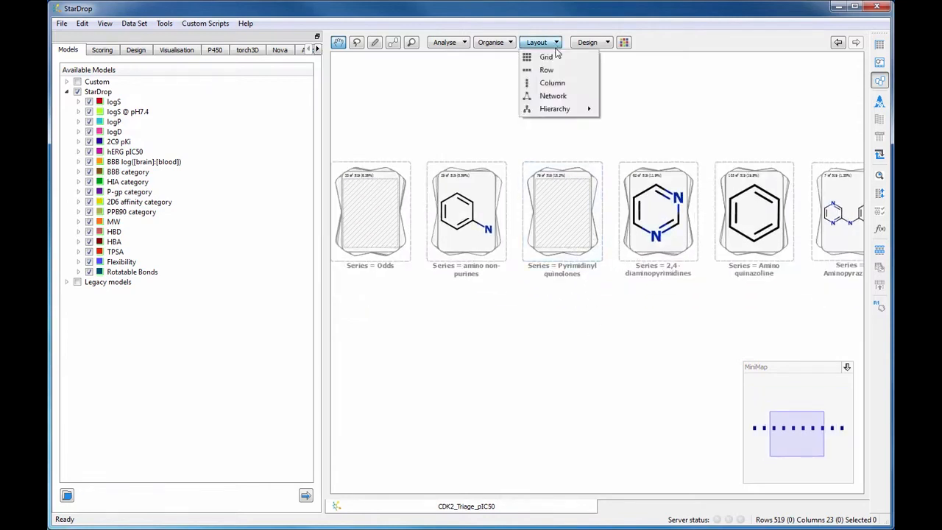
{"action": "left_click", "coordinate": [551, 58]}
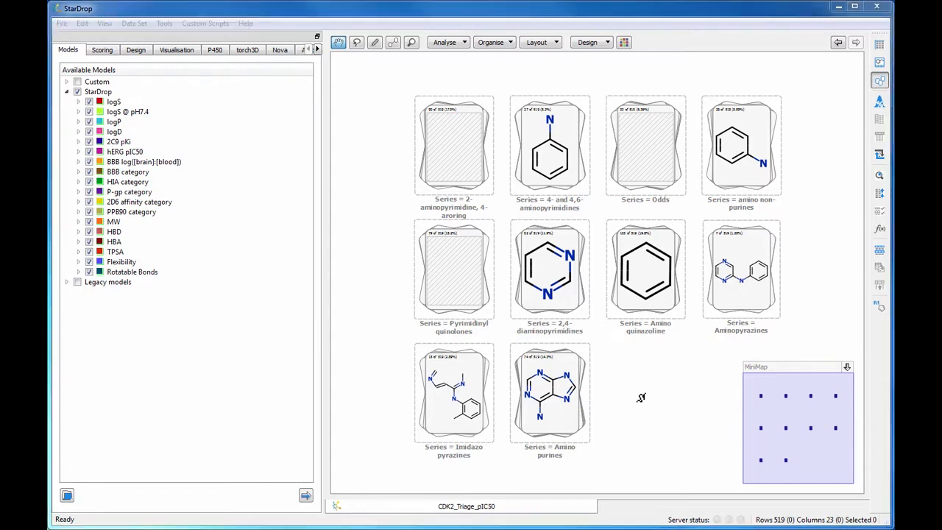
Step: Apply the user card design CDK2_triage_design to the series stacks
{"action": "left_click", "coordinate": [593, 44]}
{"action": "mouse_move", "coordinate": [619, 96]}
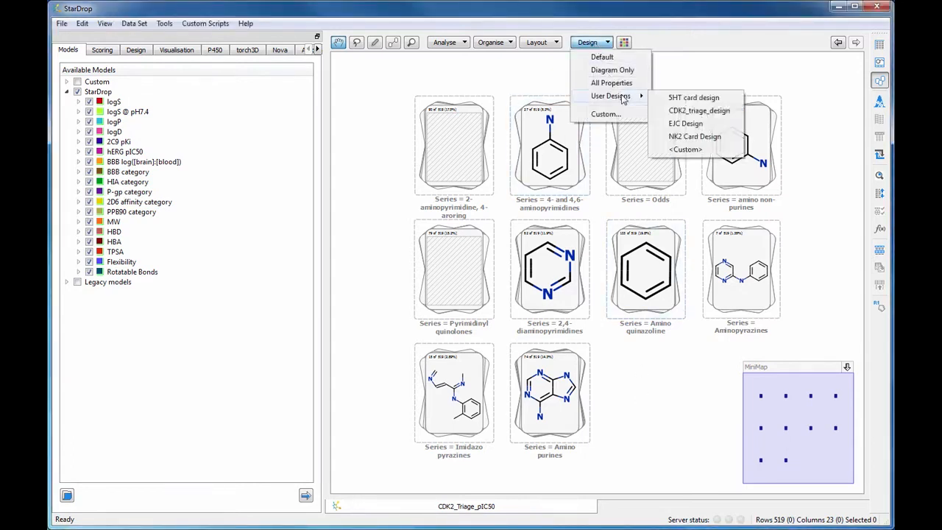
{"action": "left_click", "coordinate": [693, 111]}
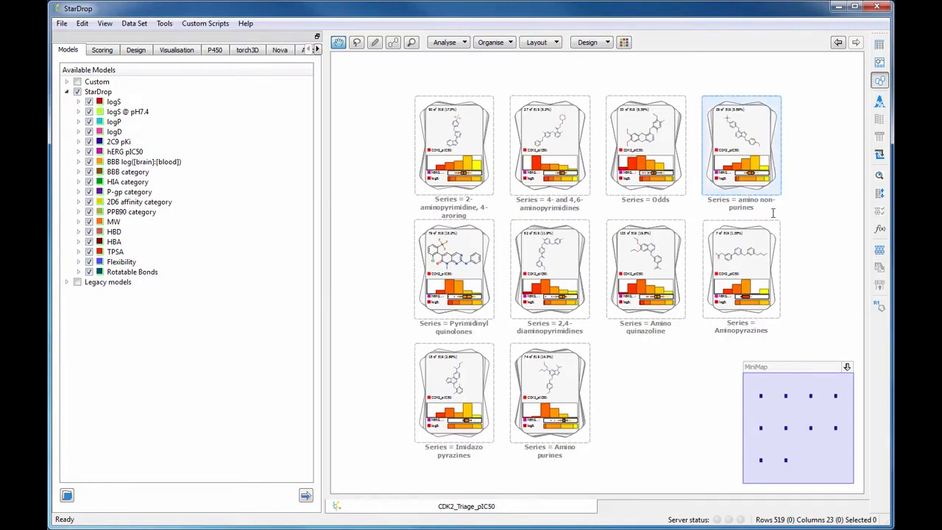
Step: Create a new data set named "New selection" from the 2-aminopyrimidine, 4-aroring series stack
{"action": "scroll", "coordinate": [773, 212], "scroll_direction": "up", "scroll_amount": 3}
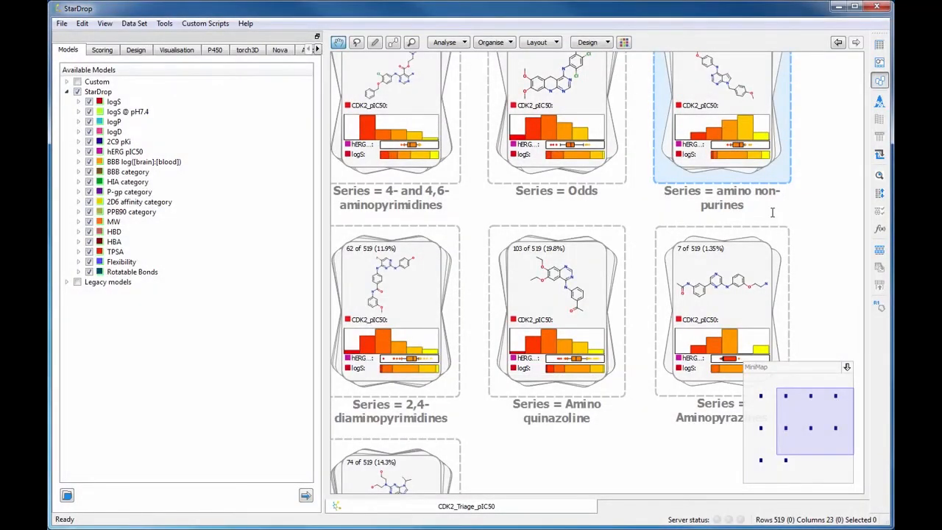
{"action": "scroll", "coordinate": [773, 212], "scroll_direction": "down", "scroll_amount": 1}
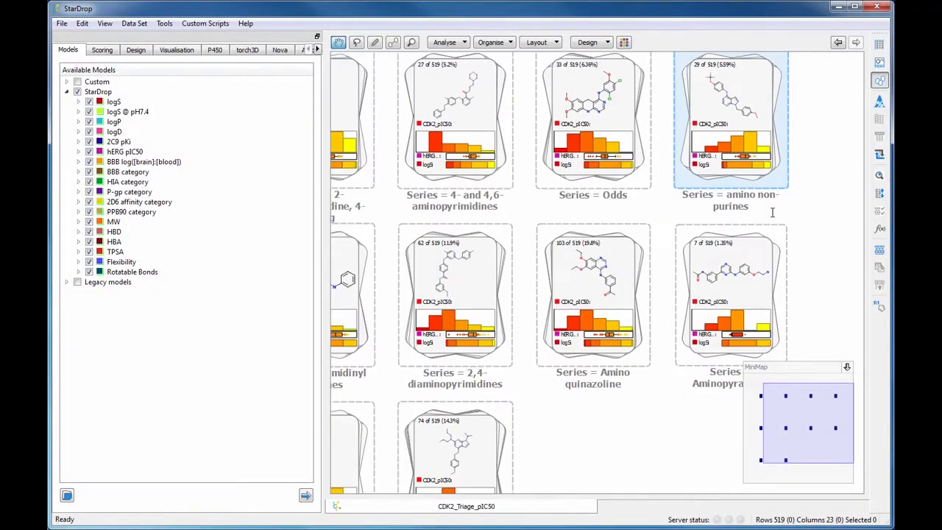
{"action": "scroll", "coordinate": [772, 213], "scroll_direction": "down", "scroll_amount": 1}
{"action": "scroll", "coordinate": [772, 213], "scroll_direction": "down", "scroll_amount": 1}
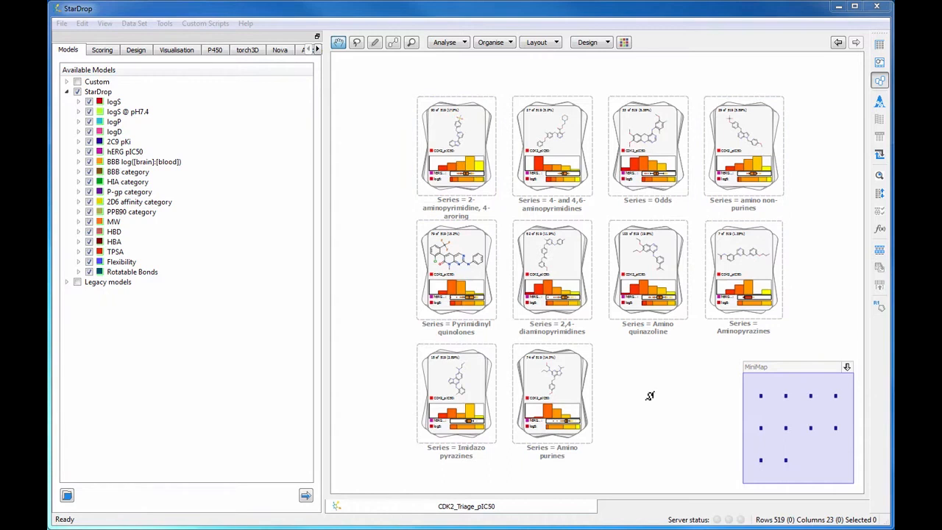
{"action": "left_click", "coordinate": [470, 148]}
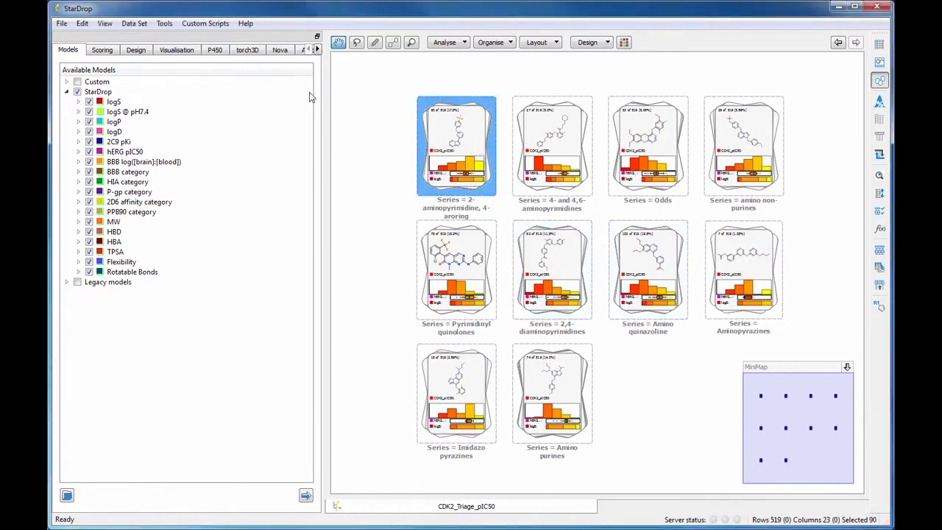
{"action": "left_click", "coordinate": [140, 24]}
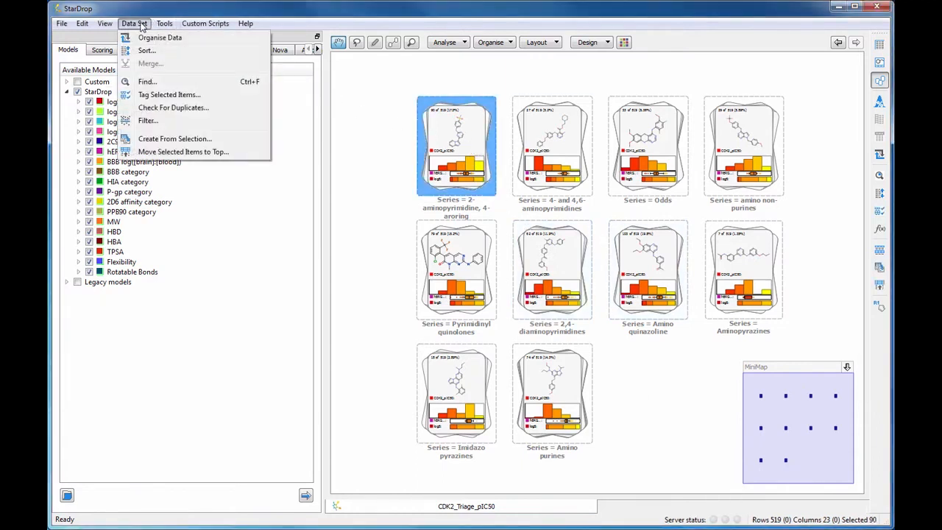
{"action": "left_click", "coordinate": [183, 139]}
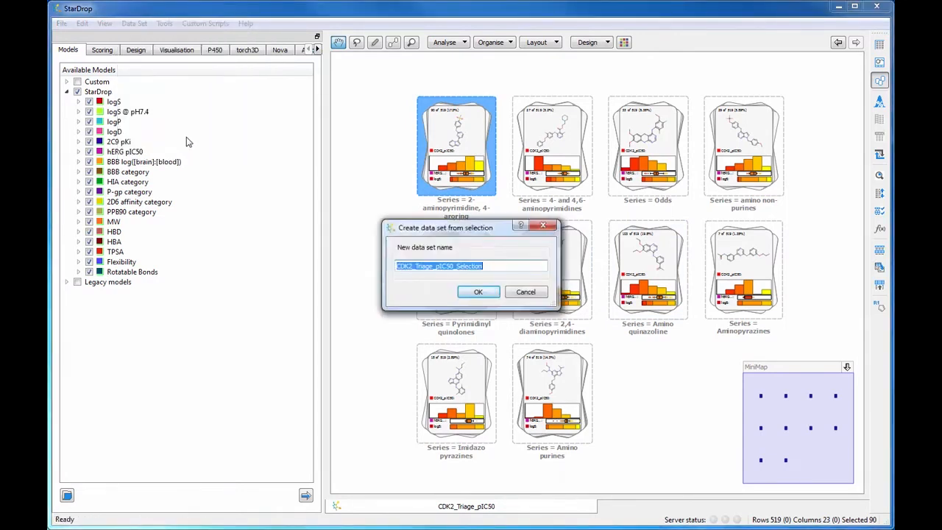
{"action": "type", "text": "New"}
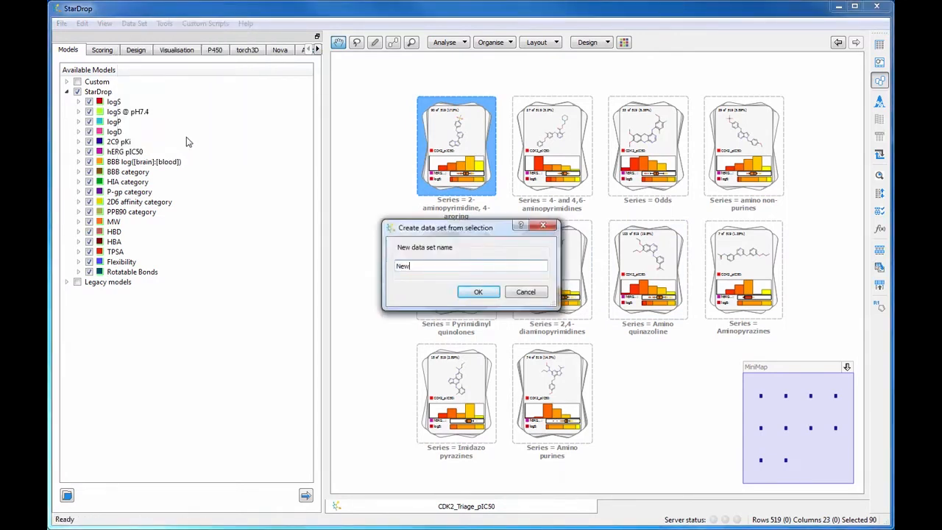
{"action": "type", "text": " selection"}
{"action": "left_click", "coordinate": [477, 293]}
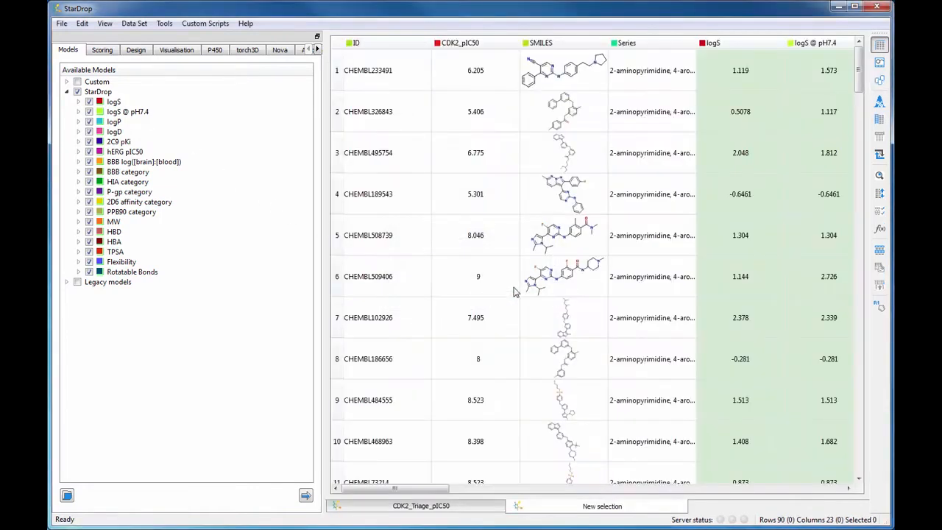
Step: Show the new data set as cards and lay them out as a continuous scatter of CDK2_pIC50 (X) against logS (Y)
{"action": "left_click", "coordinate": [880, 81]}
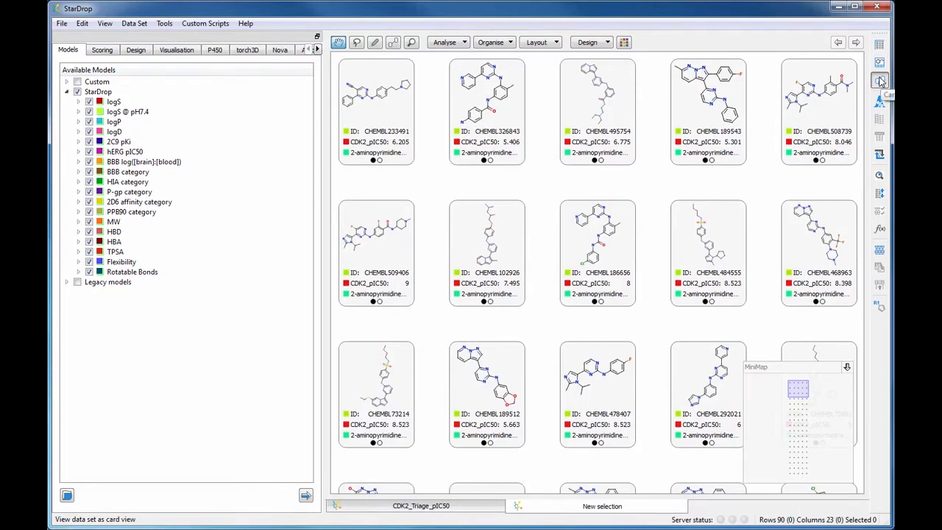
{"action": "left_click", "coordinate": [509, 41]}
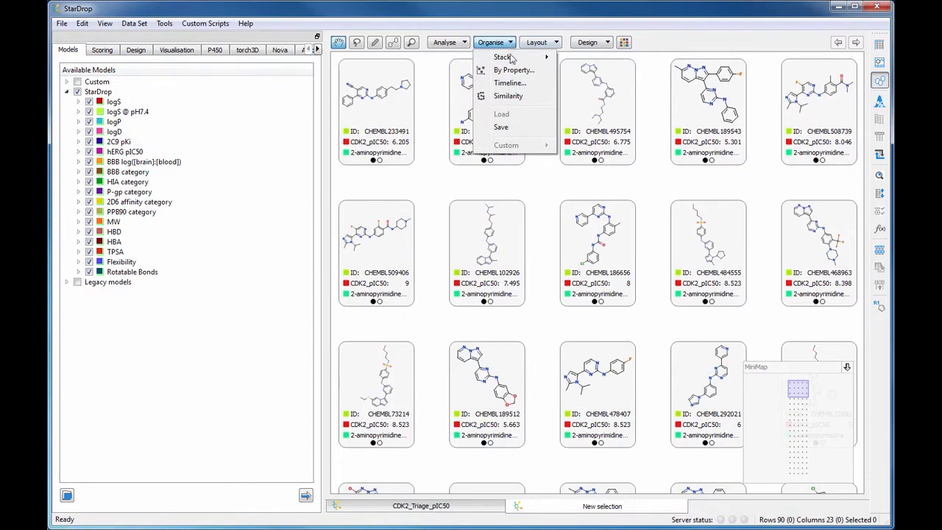
{"action": "left_click", "coordinate": [516, 71]}
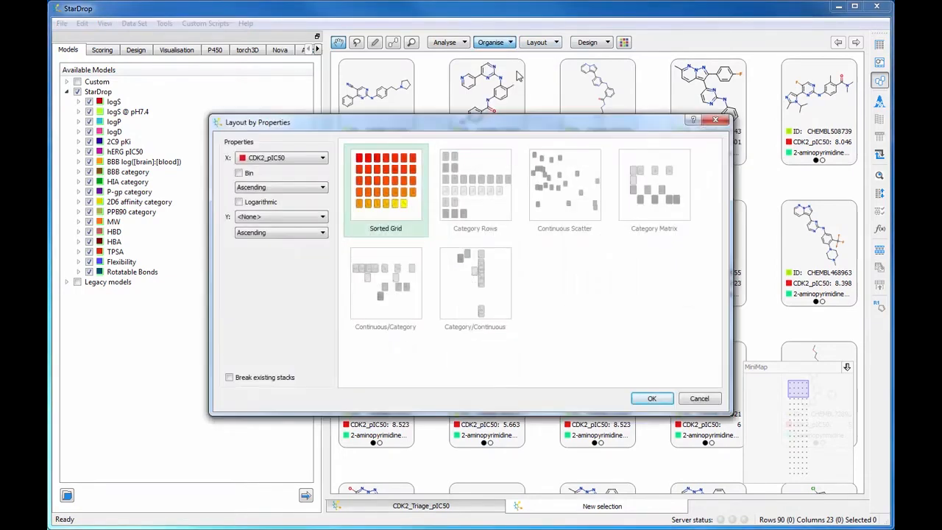
{"action": "left_click", "coordinate": [314, 219]}
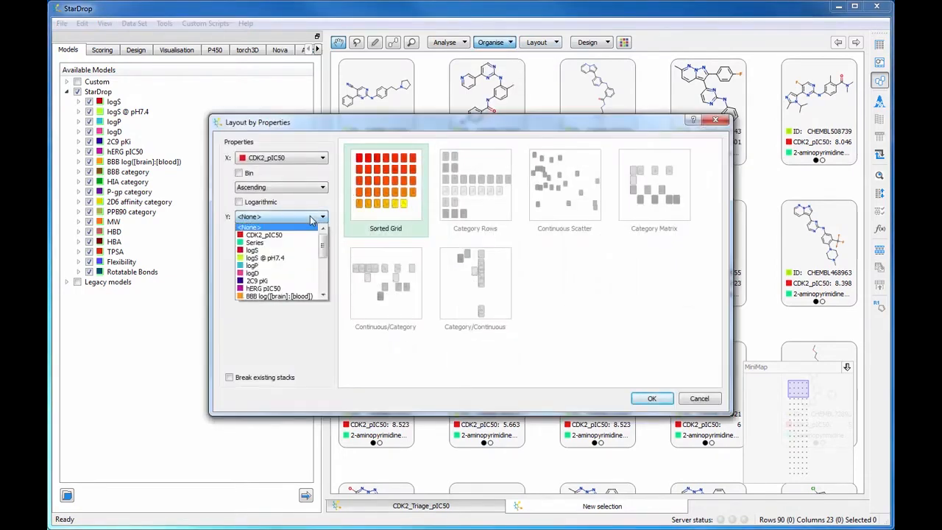
{"action": "left_click", "coordinate": [295, 250]}
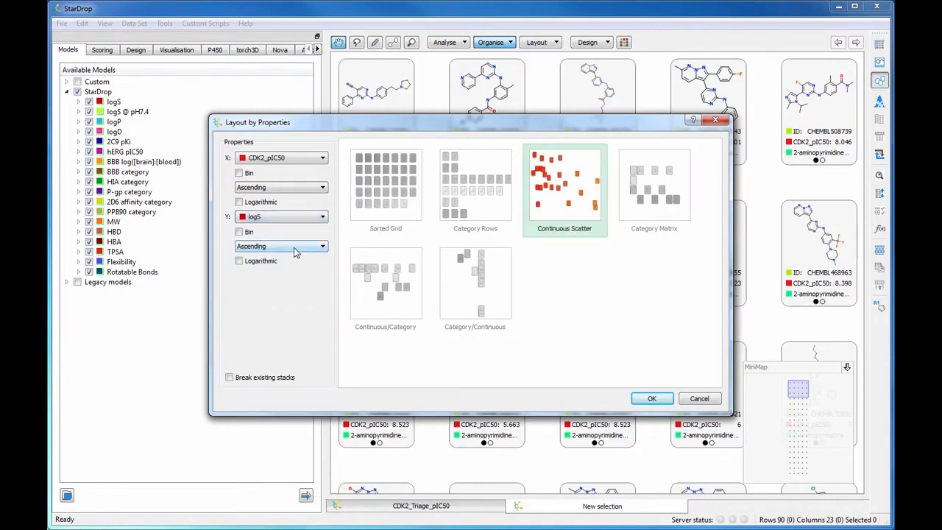
{"action": "left_click", "coordinate": [647, 400]}
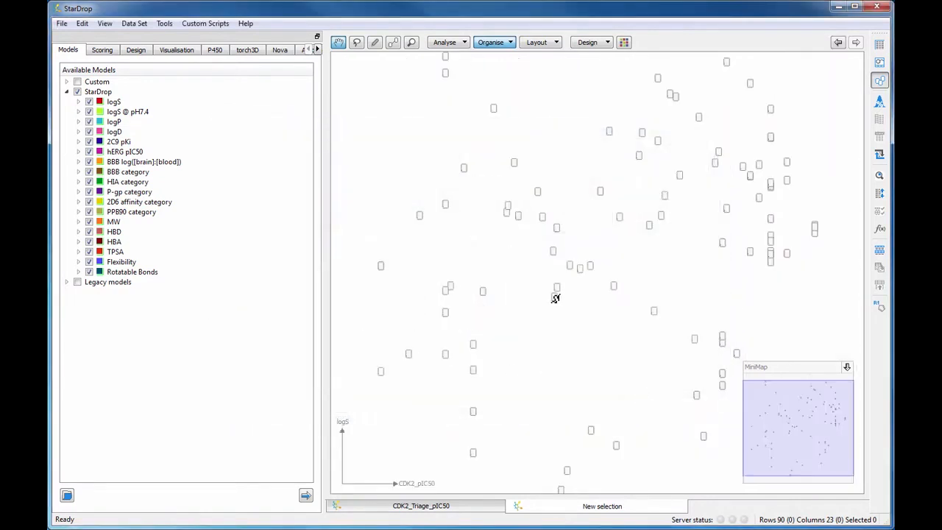
{"action": "mouse_move", "coordinate": [556, 299]}
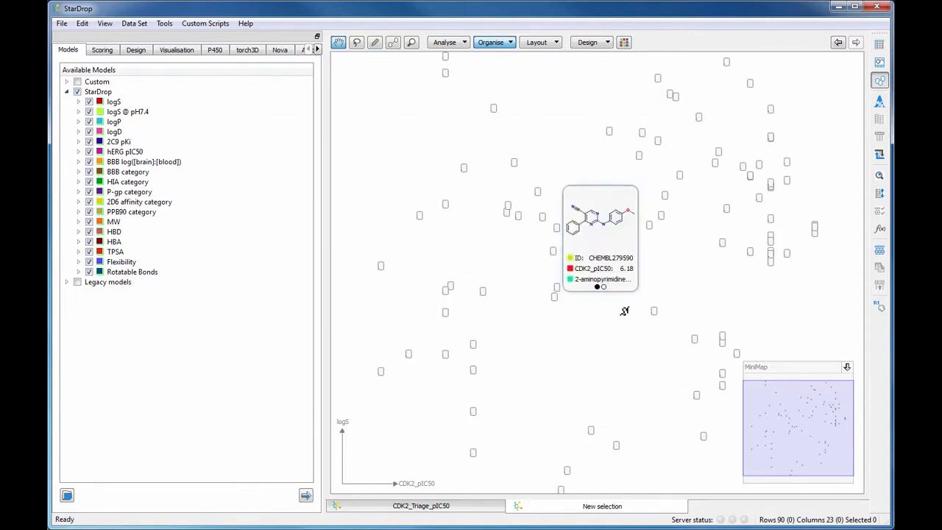
{"action": "mouse_move", "coordinate": [655, 312]}
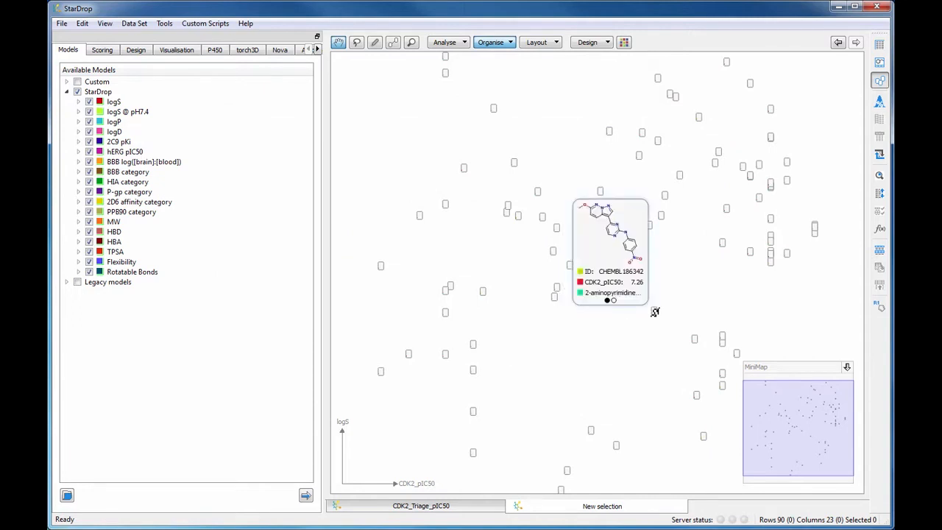
Step: Colour the cards by hERG pIC50, interpolating from 4.5 to 6
{"action": "left_click", "coordinate": [625, 43]}
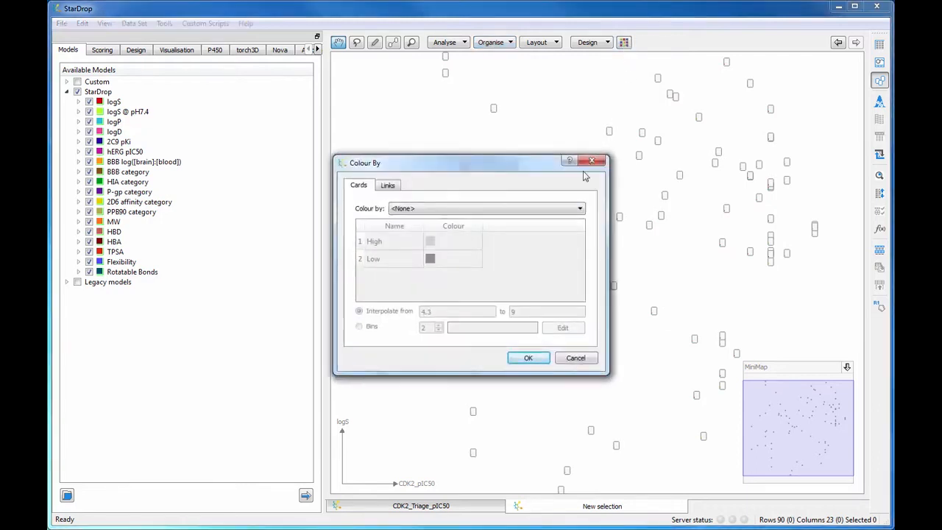
{"action": "left_click", "coordinate": [569, 209]}
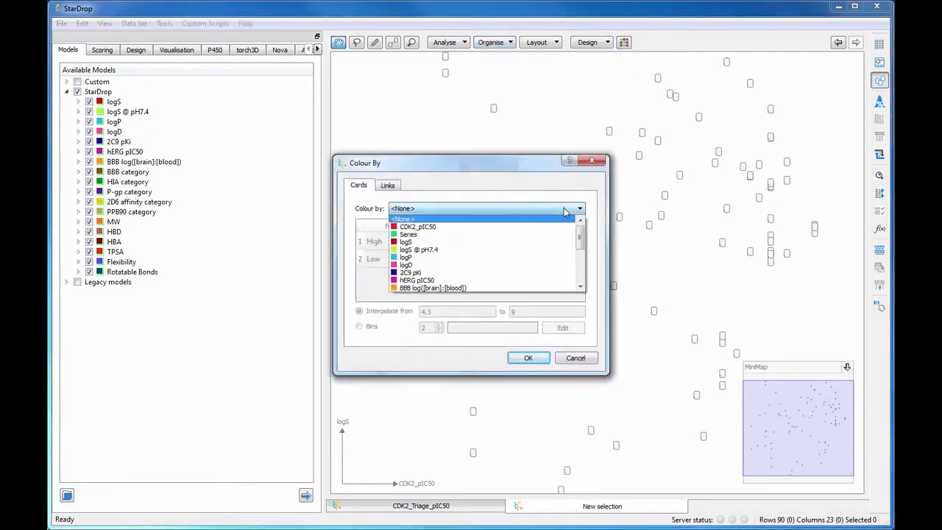
{"action": "scroll", "coordinate": [542, 243], "scroll_direction": "down", "scroll_amount": 1}
{"action": "left_click", "coordinate": [542, 258]}
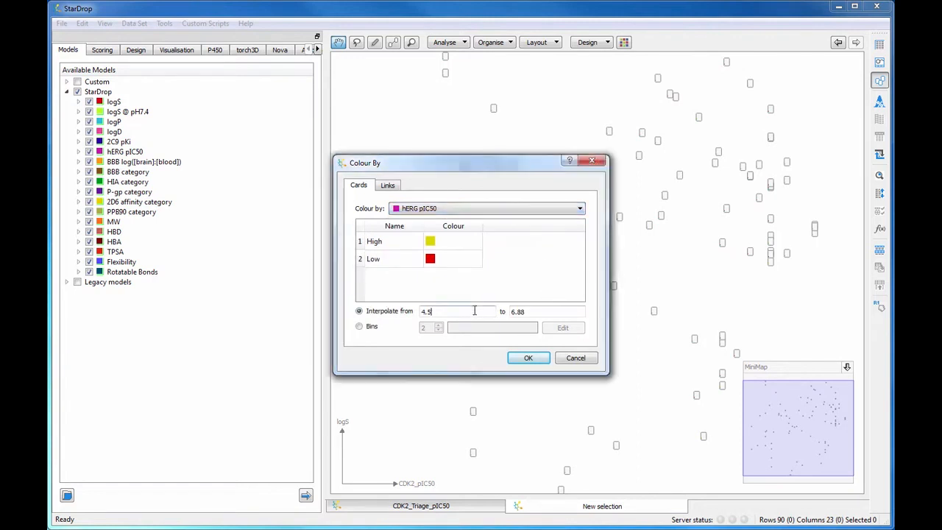
{"action": "left_click", "coordinate": [545, 312]}
{"action": "key", "text": "BackSpace"}
{"action": "key", "text": "BackSpace"}
{"action": "key", "text": "BackSpace"}
{"action": "left_click", "coordinate": [527, 358]}
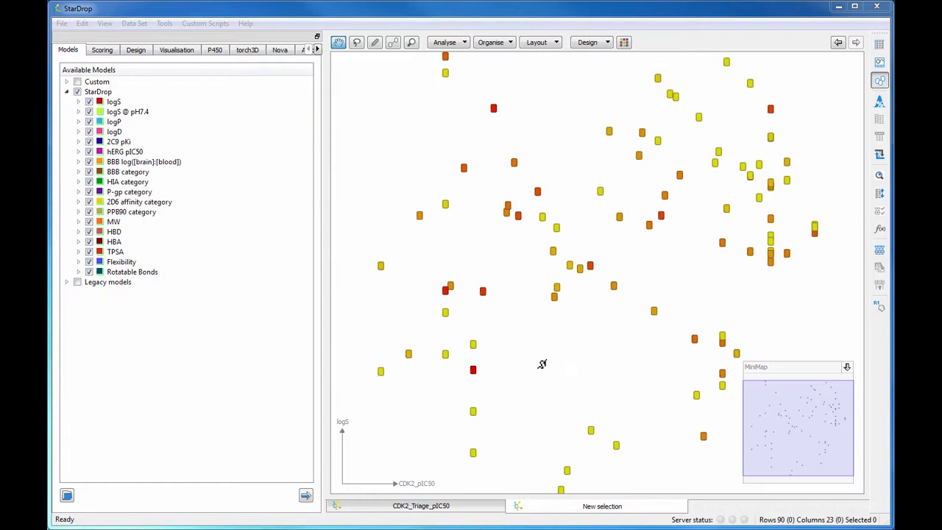
Step: Find matched pairs in a network layout, colouring links by difference in CDK2_pIC50, and move the results table clear of the network
{"action": "left_click", "coordinate": [465, 44]}
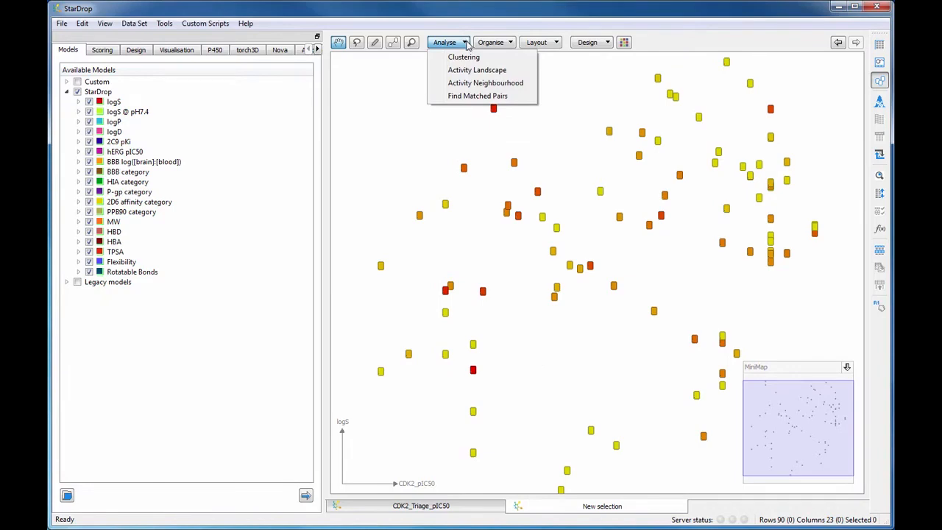
{"action": "left_click", "coordinate": [481, 96]}
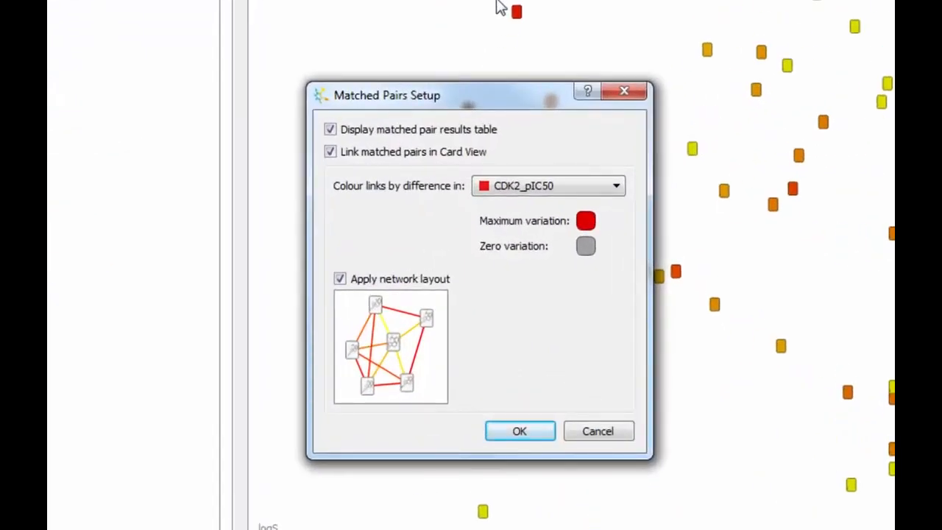
{"action": "left_click", "coordinate": [547, 435]}
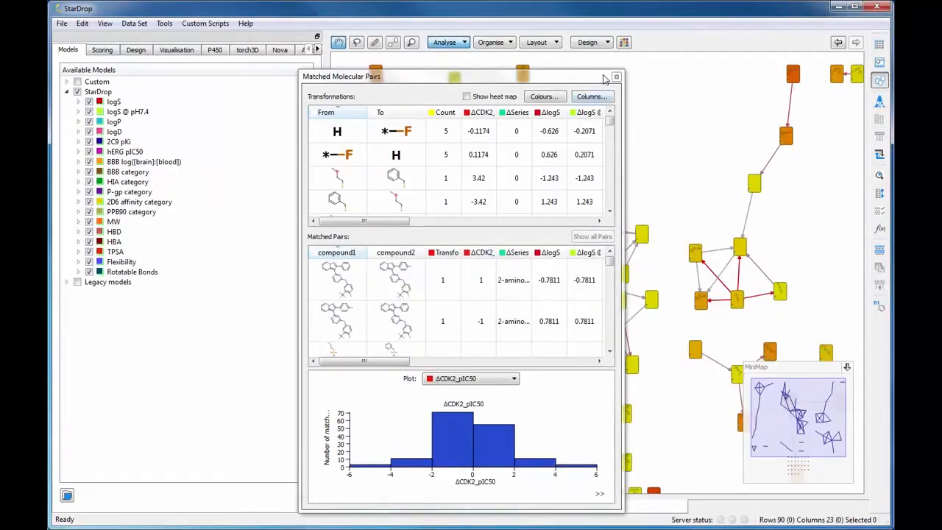
{"action": "left_click_drag", "start_coordinate": [603, 77], "coordinate": [368, 69]}
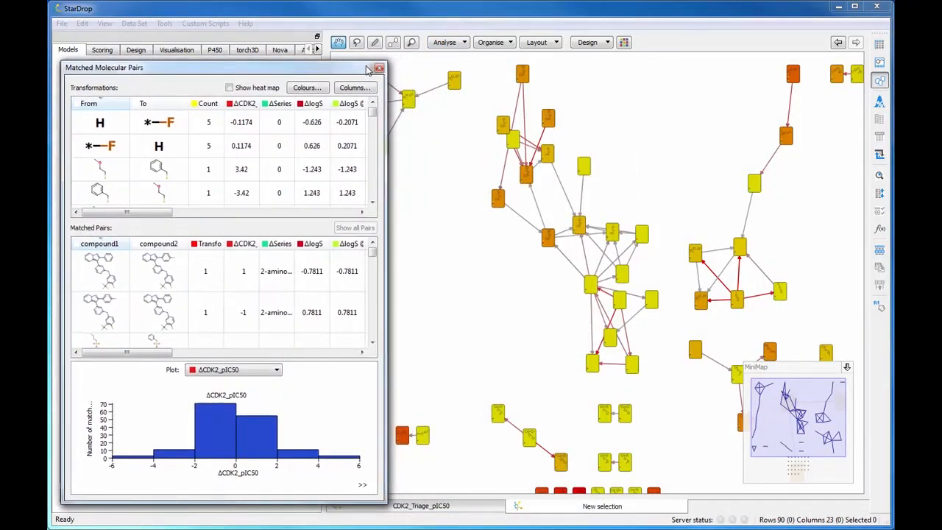
{"action": "scroll", "coordinate": [531, 288], "scroll_direction": "down", "scroll_amount": 3}
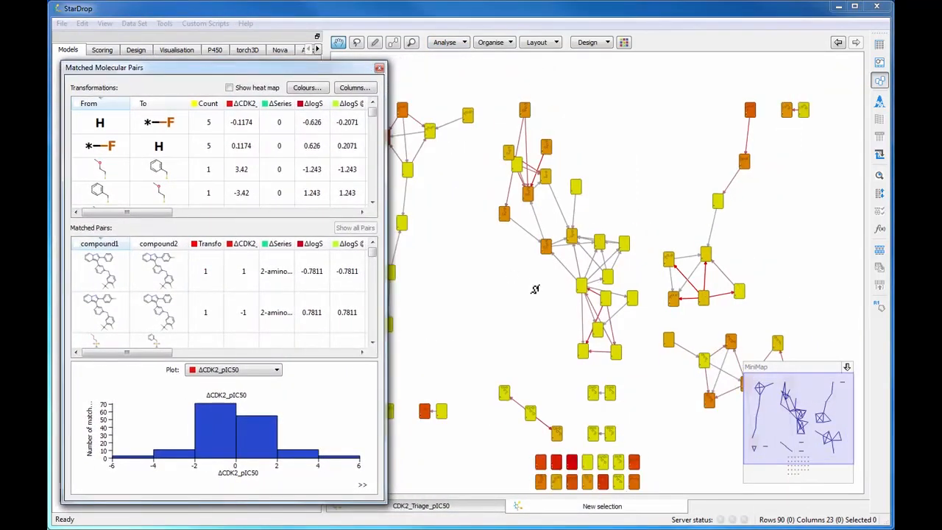
{"action": "left_click_drag", "start_coordinate": [523, 295], "coordinate": [520, 259]}
{"action": "left_click_drag", "start_coordinate": [519, 259], "coordinate": [518, 246]}
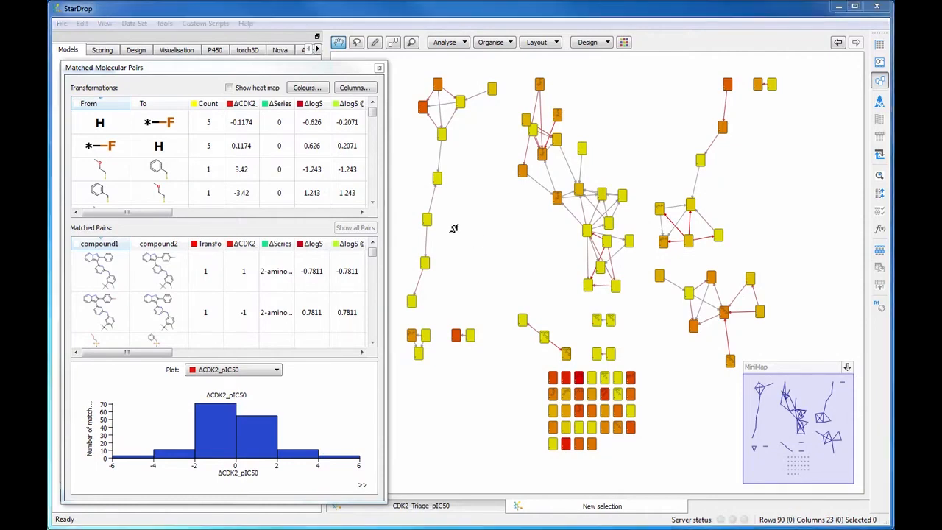
Step: Sort the transformations by descending count and select the Cl to H transformation
{"action": "left_click", "coordinate": [209, 103]}
{"action": "left_click", "coordinate": [210, 104]}
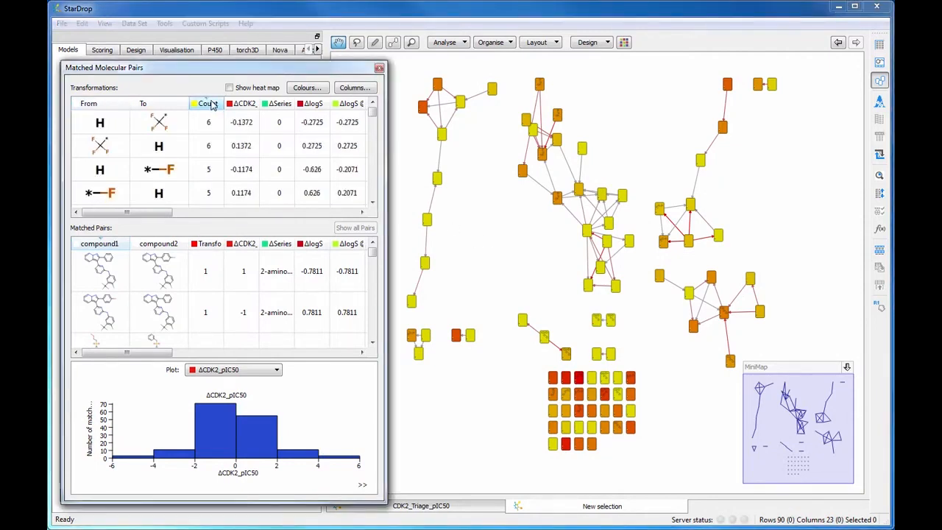
{"action": "scroll", "coordinate": [189, 155], "scroll_direction": "down", "scroll_amount": 1}
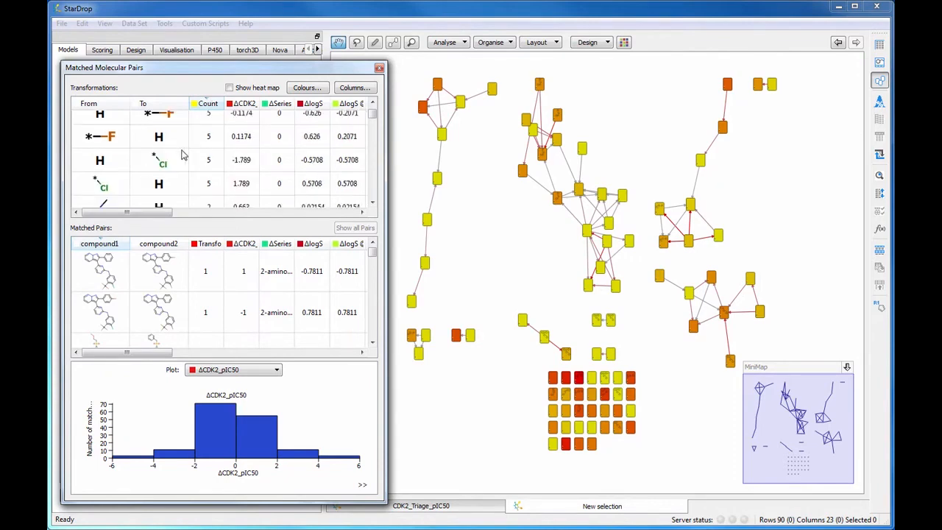
{"action": "left_click", "coordinate": [118, 184]}
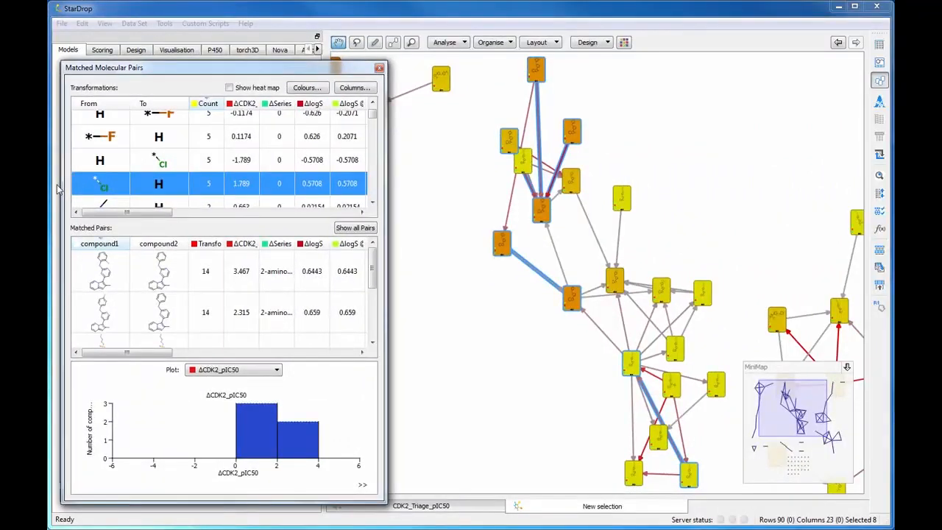
Step: Examine individual matched pairs of the Cl to H transformation in the network, finishing with all of its pairs selected
{"action": "left_click", "coordinate": [114, 268]}
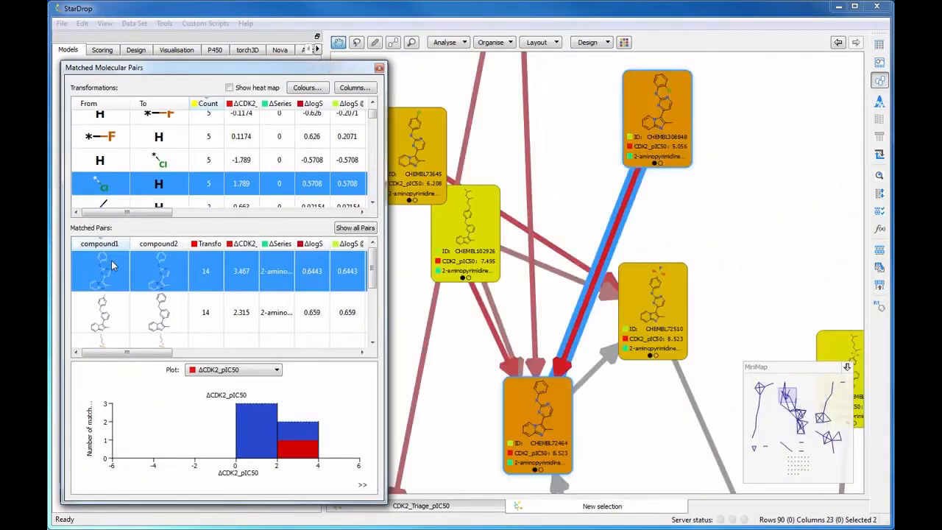
{"action": "left_click", "coordinate": [106, 309]}
{"action": "scroll", "coordinate": [113, 275], "scroll_direction": "down", "scroll_amount": 2}
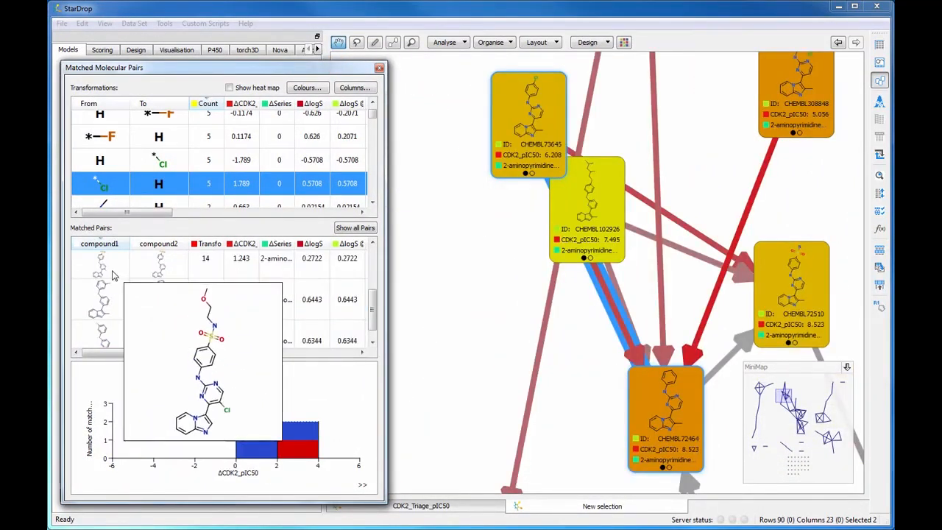
{"action": "left_click", "coordinate": [113, 275]}
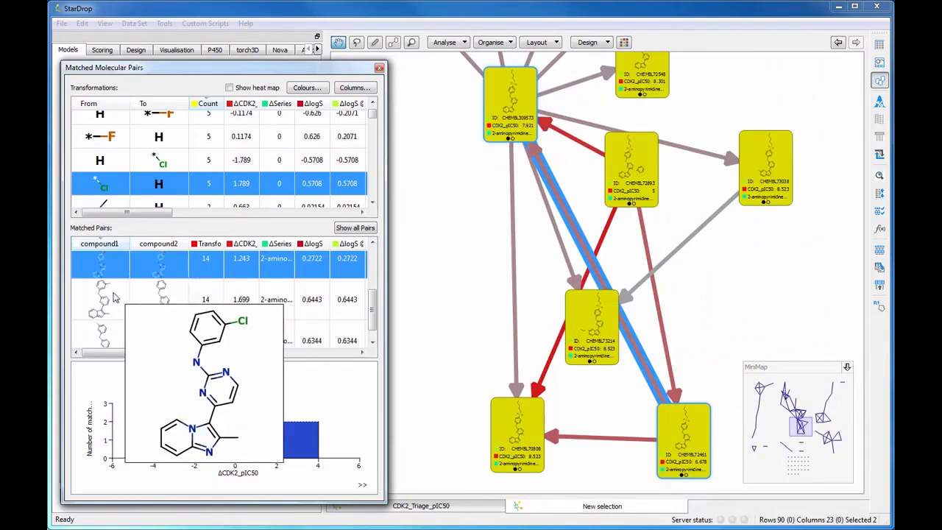
{"action": "left_click", "coordinate": [114, 297]}
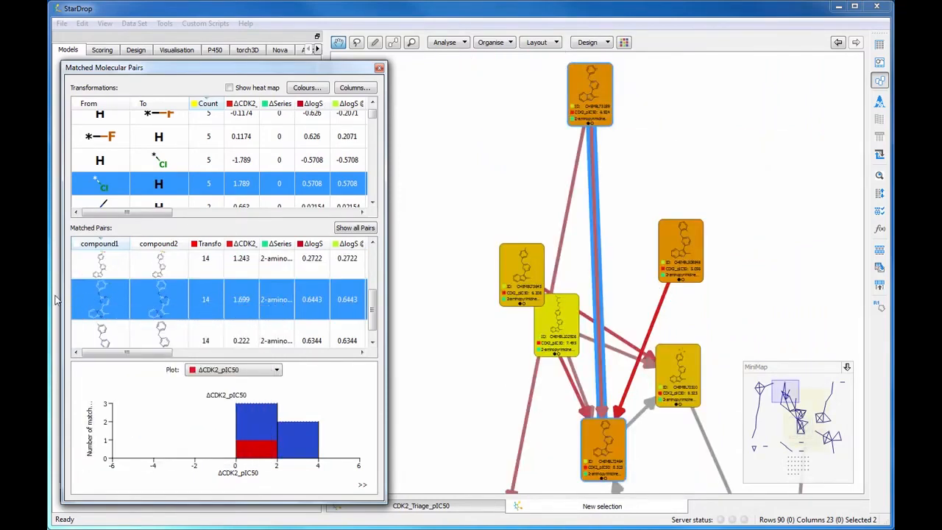
{"action": "left_click_drag", "start_coordinate": [575, 443], "coordinate": [544, 338]}
{"action": "scroll", "coordinate": [532, 331], "scroll_direction": "up", "scroll_amount": 5}
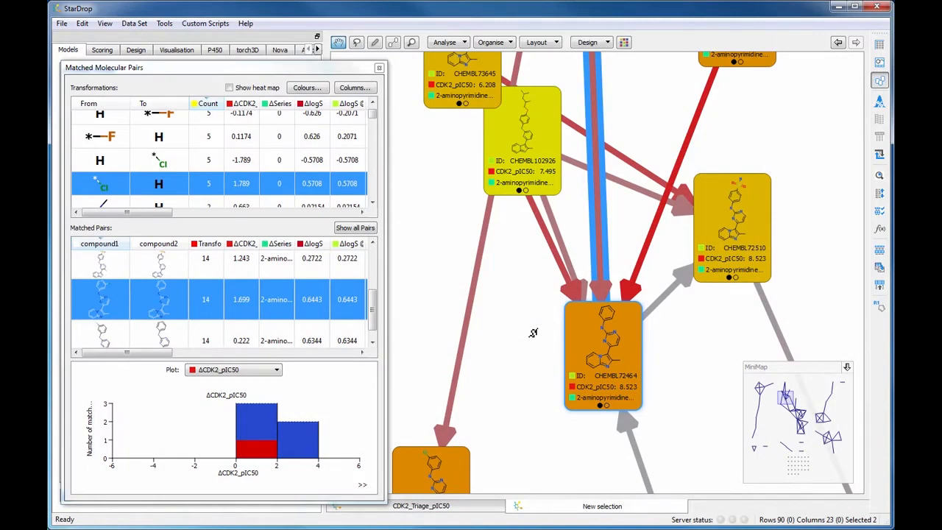
{"action": "left_click", "coordinate": [114, 190]}
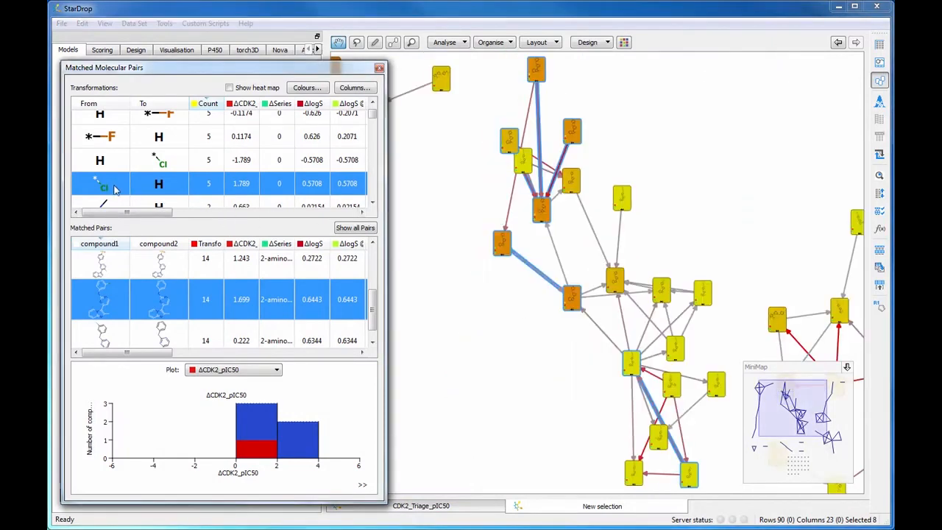
Step: Clear the card selection and close the matched molecular pairs results
{"action": "left_click", "coordinate": [551, 410]}
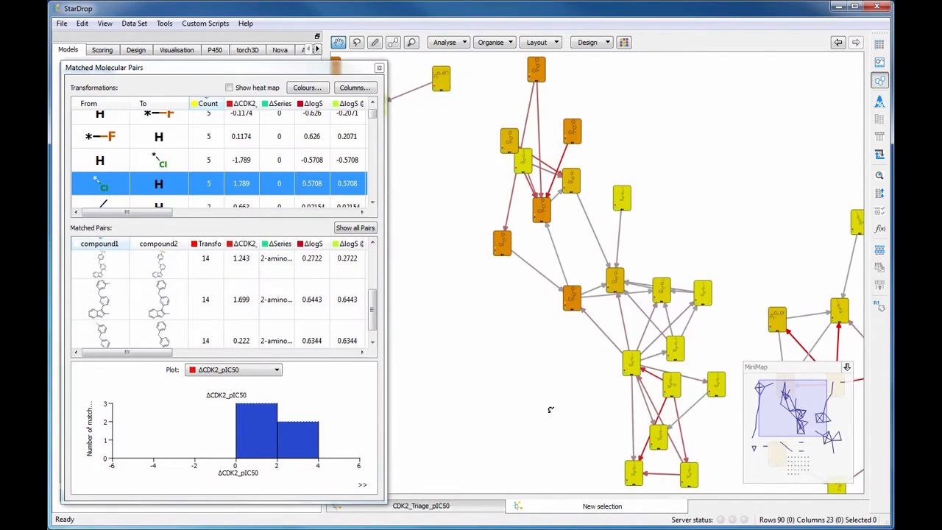
{"action": "left_click", "coordinate": [380, 68]}
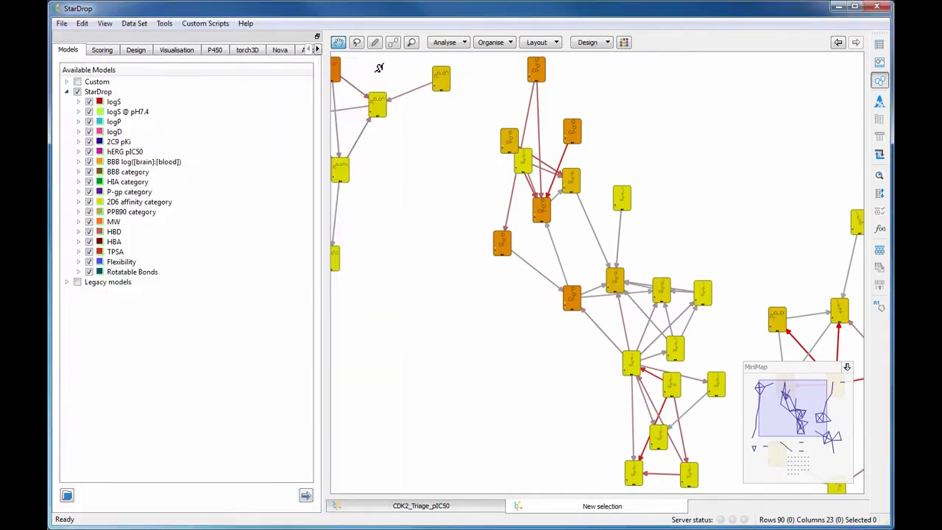
Step: Run Activity Neighbourhood on the orange hub compound of the upper central cluster with 20 nearest neighbours, and move the results table clear of the cards
{"action": "left_click", "coordinate": [541, 209]}
{"action": "left_click", "coordinate": [463, 44]}
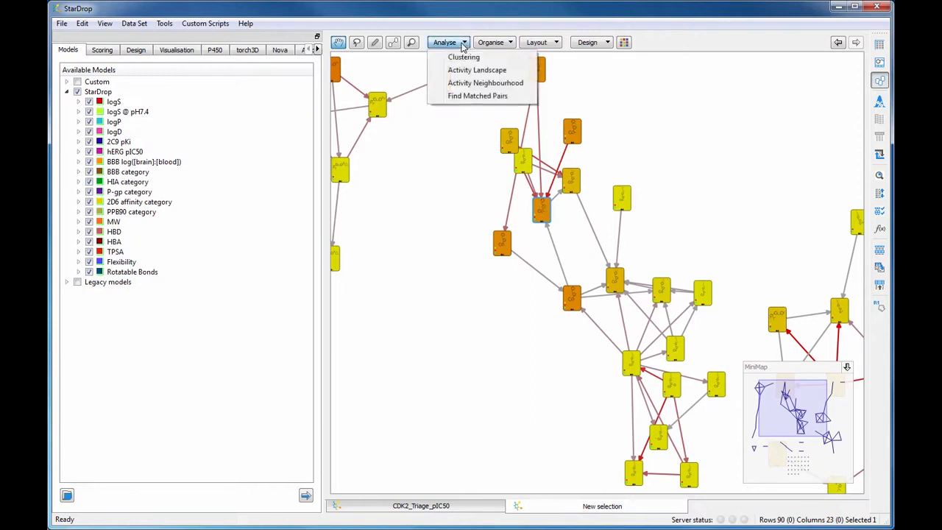
{"action": "left_click", "coordinate": [477, 84]}
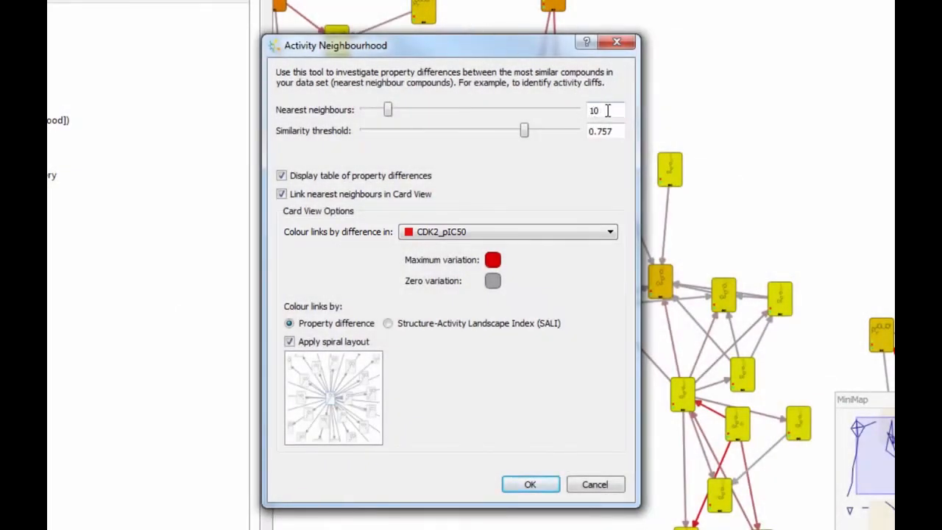
{"action": "left_click_drag", "start_coordinate": [608, 111], "coordinate": [586, 122]}
{"action": "type", "text": "20"}
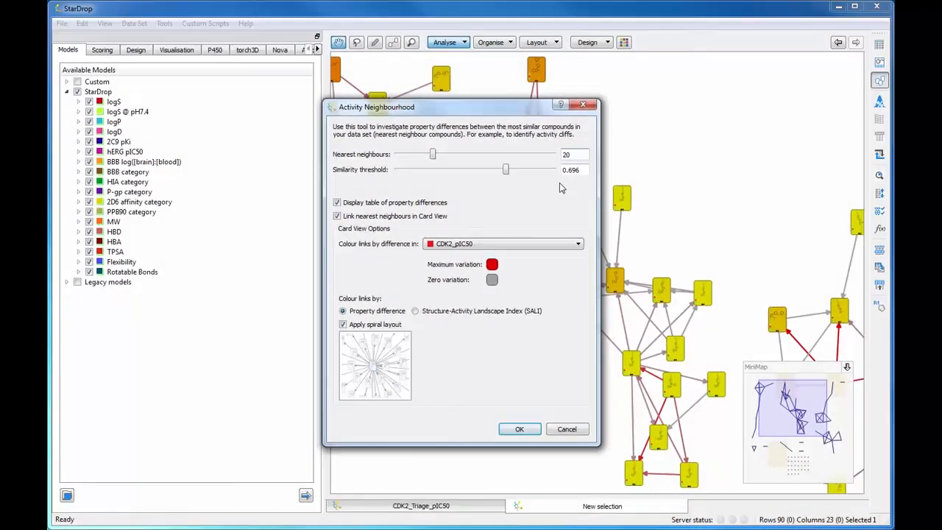
{"action": "left_click", "coordinate": [531, 430]}
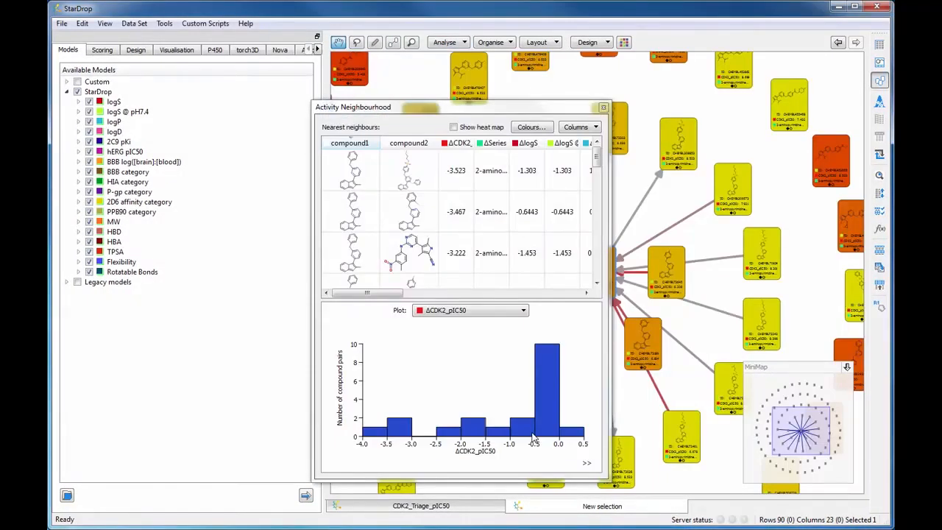
{"action": "left_click_drag", "start_coordinate": [593, 108], "coordinate": [294, 103]}
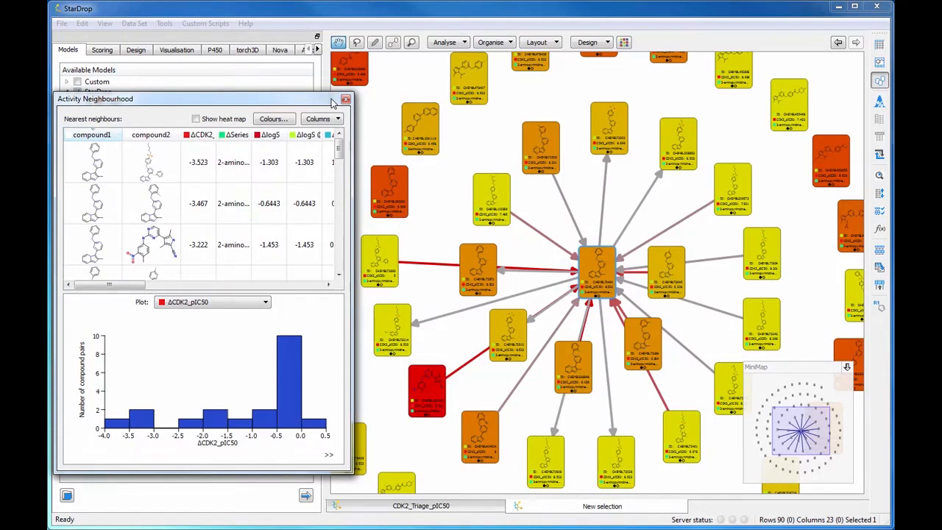
Step: Colour the cards by CDK2_pIC50, interpolating from 6 to 9
{"action": "left_click", "coordinate": [607, 43]}
{"action": "left_click", "coordinate": [622, 75]}
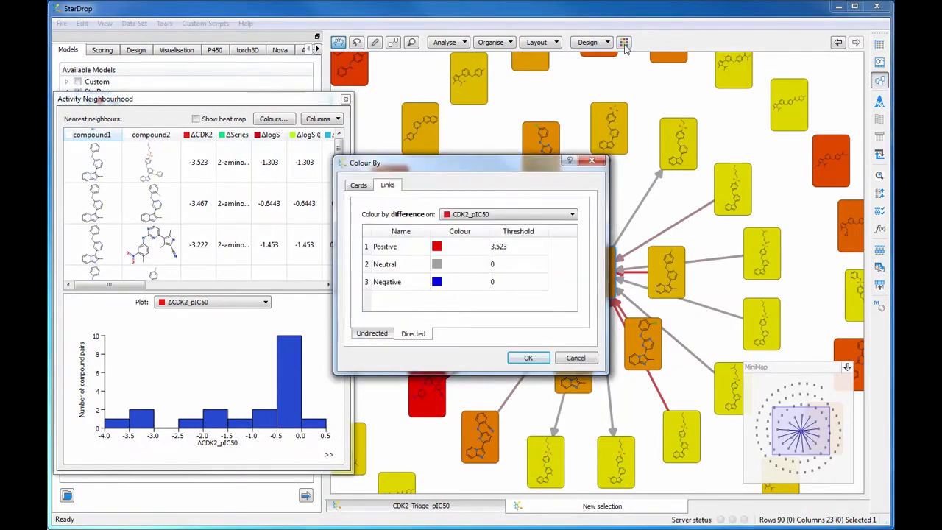
{"action": "left_click", "coordinate": [360, 185]}
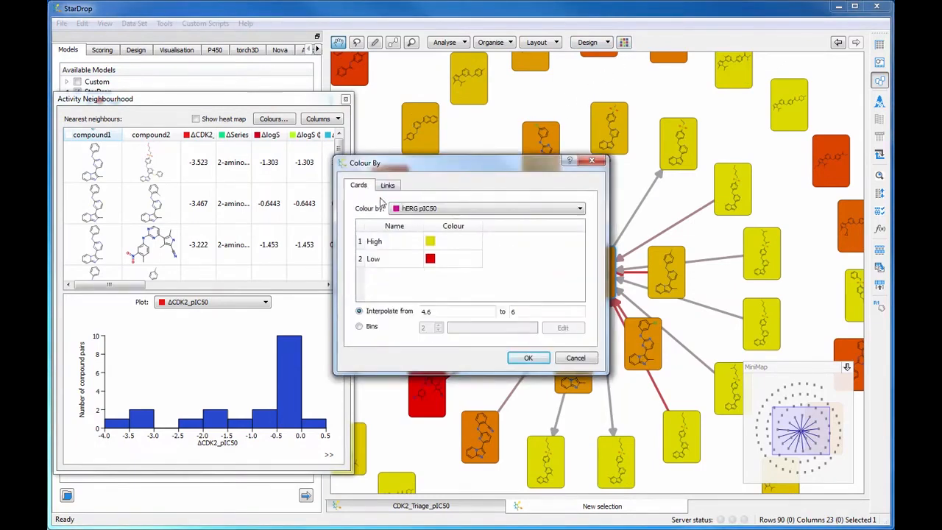
{"action": "left_click", "coordinate": [411, 209]}
{"action": "left_click", "coordinate": [421, 228]}
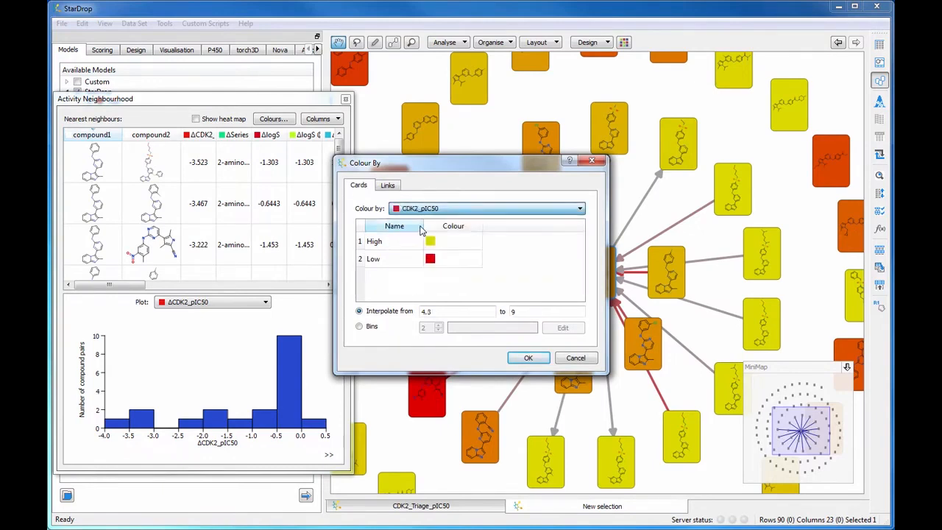
{"action": "double_click", "coordinate": [443, 312]}
{"action": "type", "text": "6"}
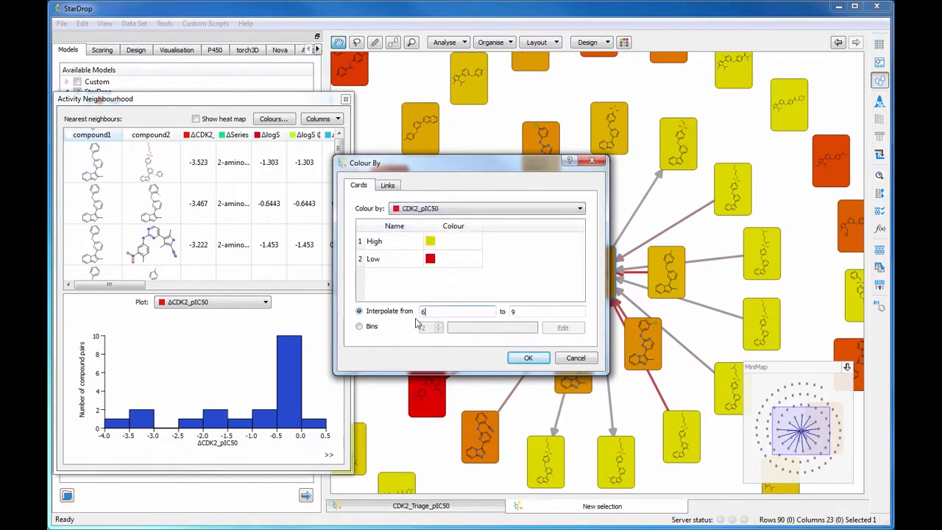
{"action": "left_click", "coordinate": [528, 359]}
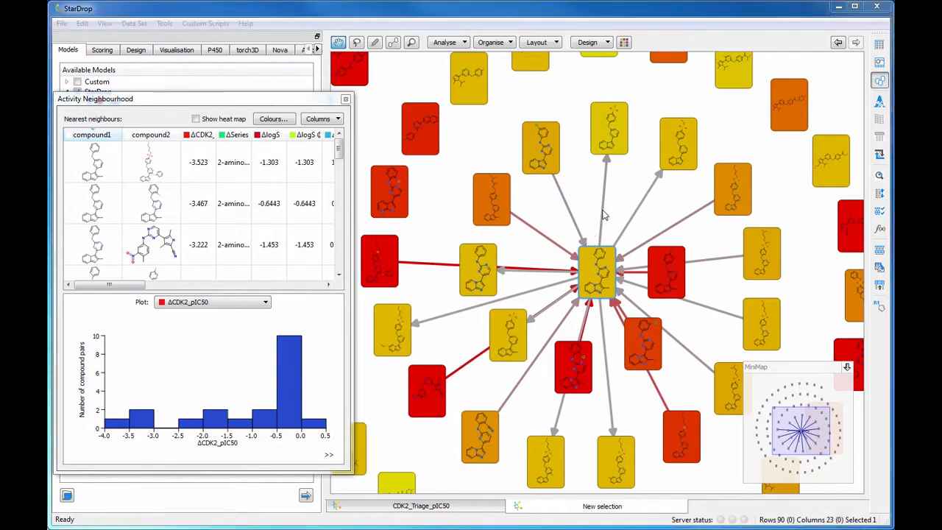
Step: Clear the card selection, sort the nearest neighbours by descending CDK2_pIC50 difference and show the table as a heat map
{"action": "mouse_move", "coordinate": [603, 215]}
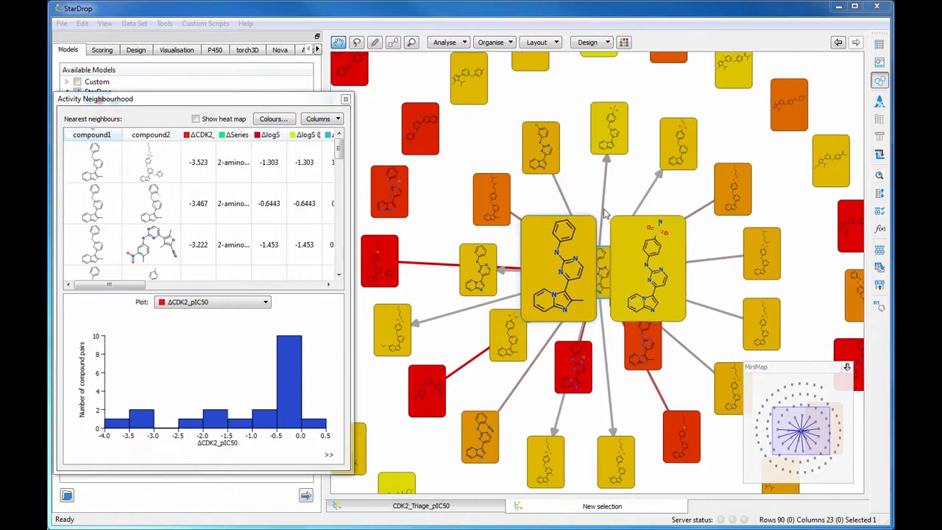
{"action": "left_click", "coordinate": [595, 196]}
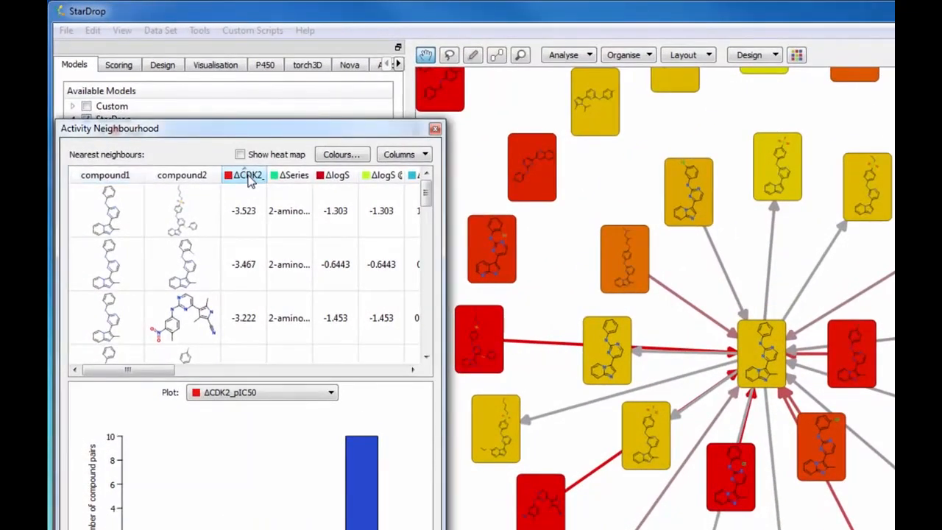
{"action": "left_click", "coordinate": [249, 176]}
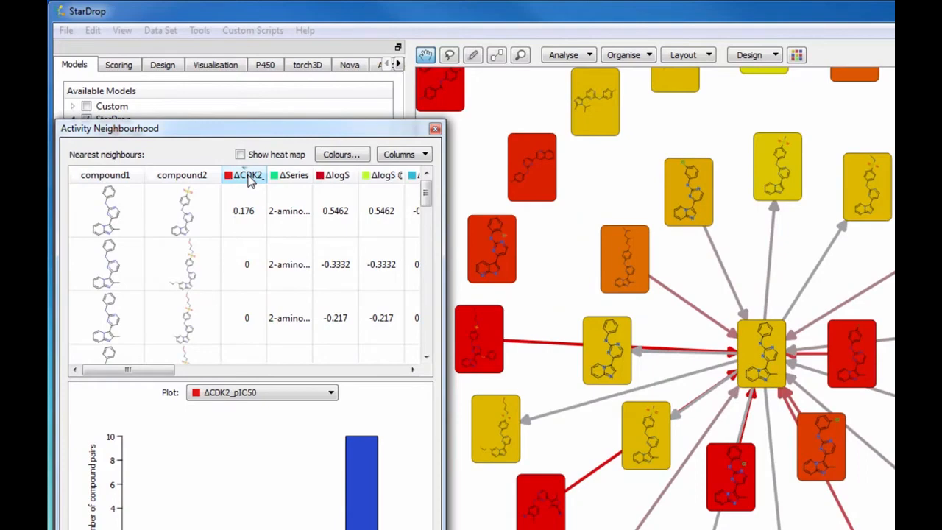
{"action": "left_click", "coordinate": [240, 155]}
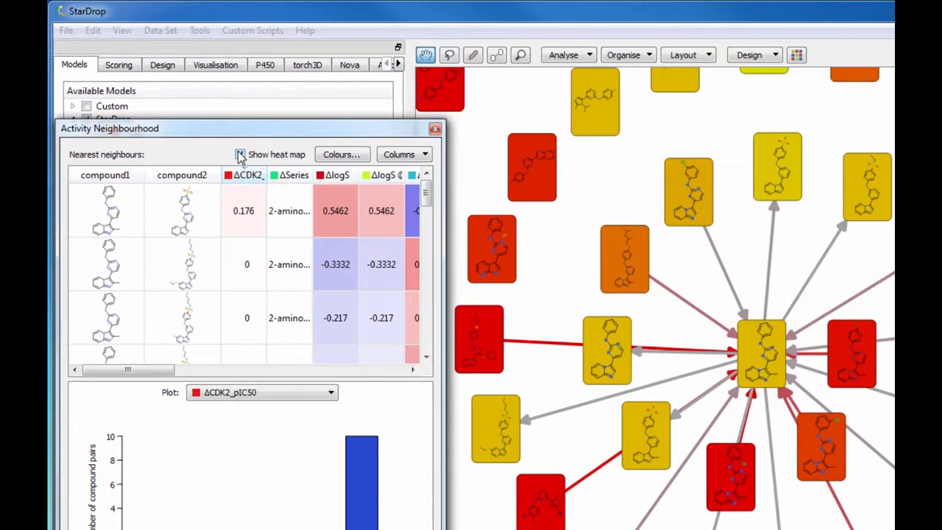
{"action": "left_click_drag", "start_coordinate": [163, 370], "coordinate": [177, 380]}
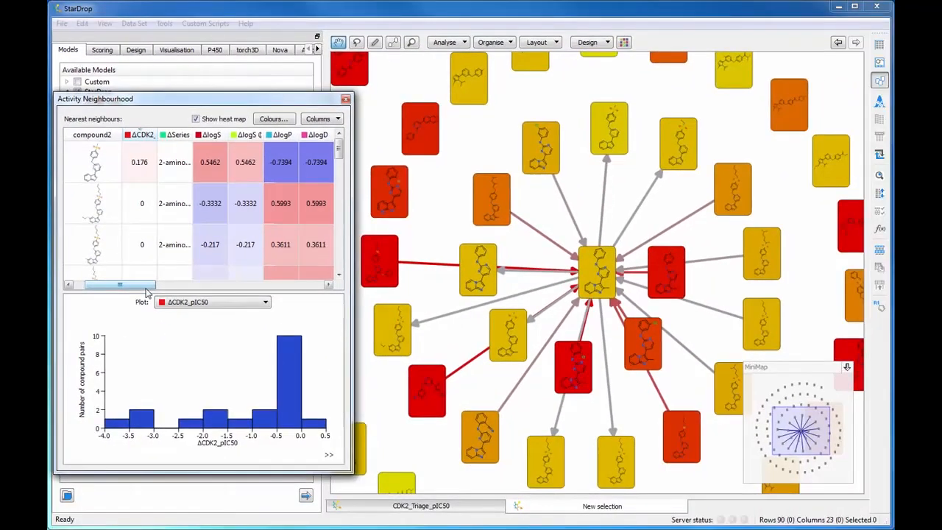
Step: Select the neighbour pair with the highest CDK2_pIC50 difference and copy an image of the card view around it
{"action": "left_click", "coordinate": [126, 167]}
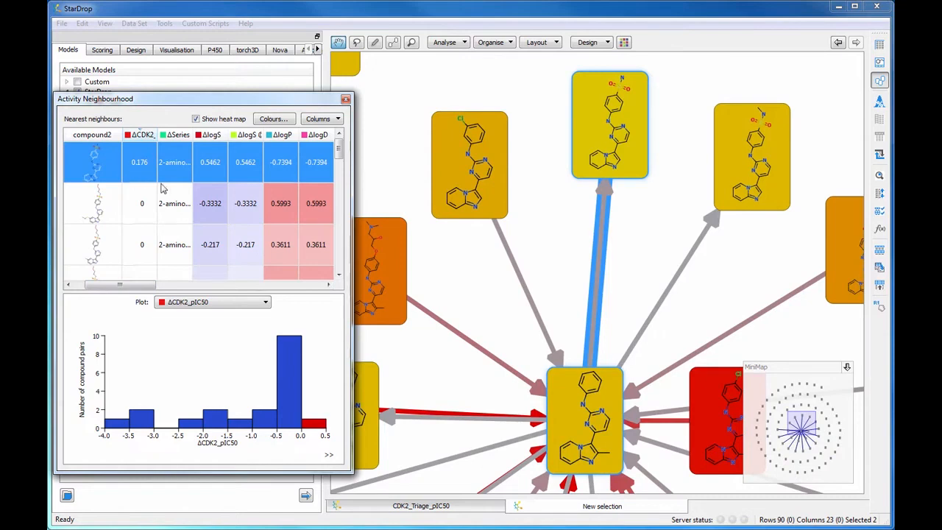
{"action": "scroll", "coordinate": [559, 231], "scroll_direction": "down", "scroll_amount": 1}
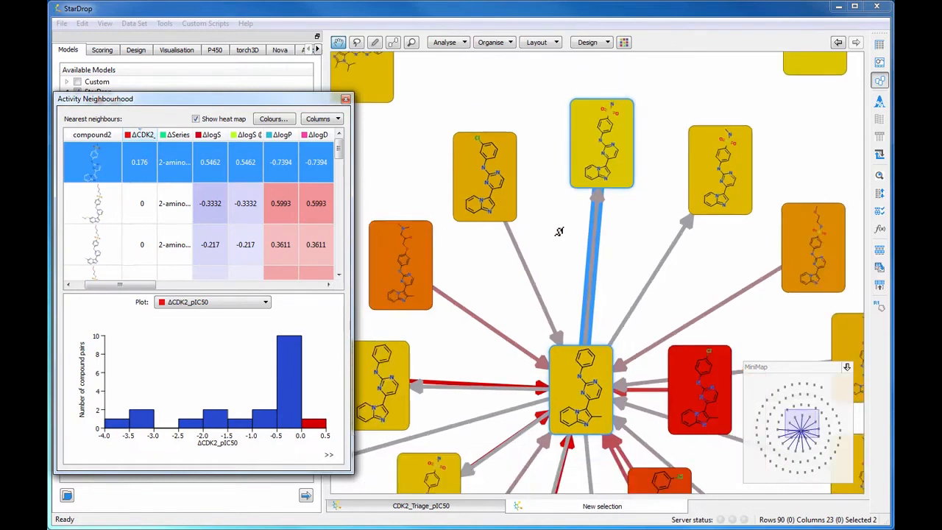
{"action": "scroll", "coordinate": [560, 232], "scroll_direction": "down", "scroll_amount": 2}
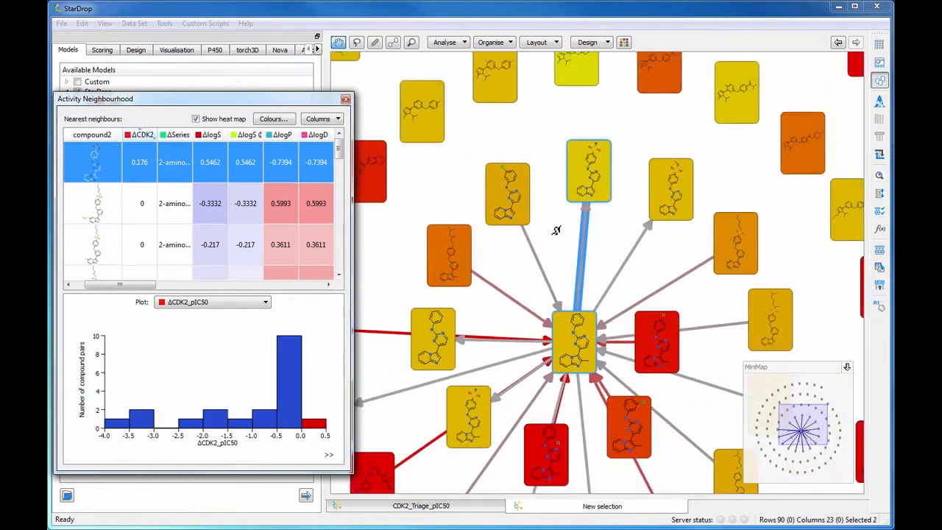
{"action": "right_click", "coordinate": [557, 230]}
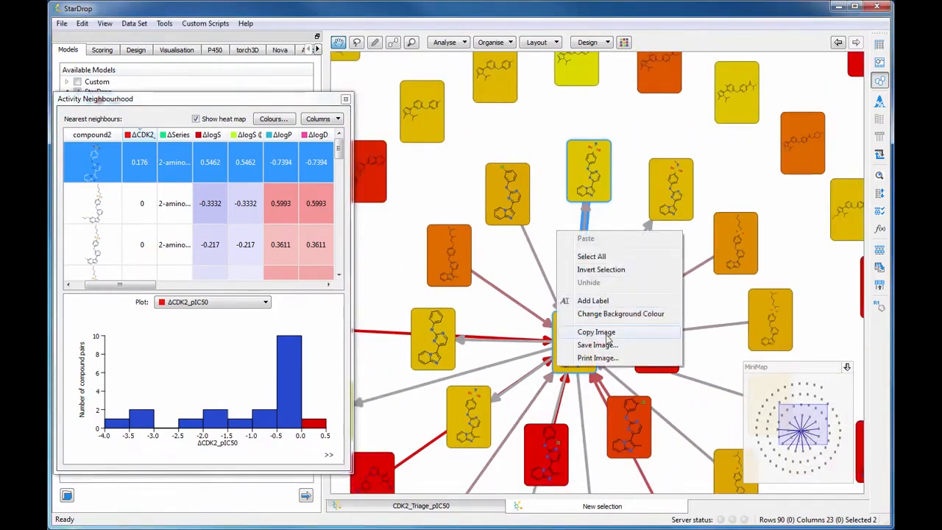
{"action": "left_click", "coordinate": [607, 335]}
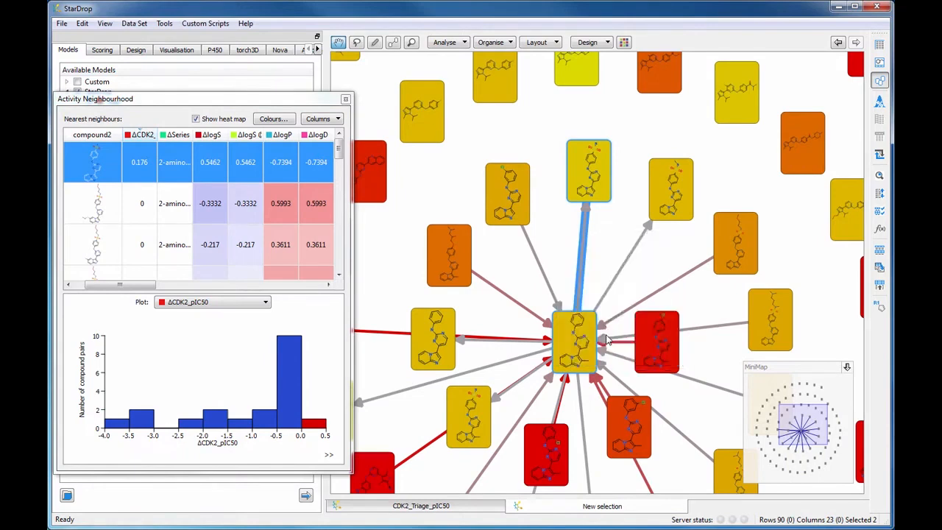